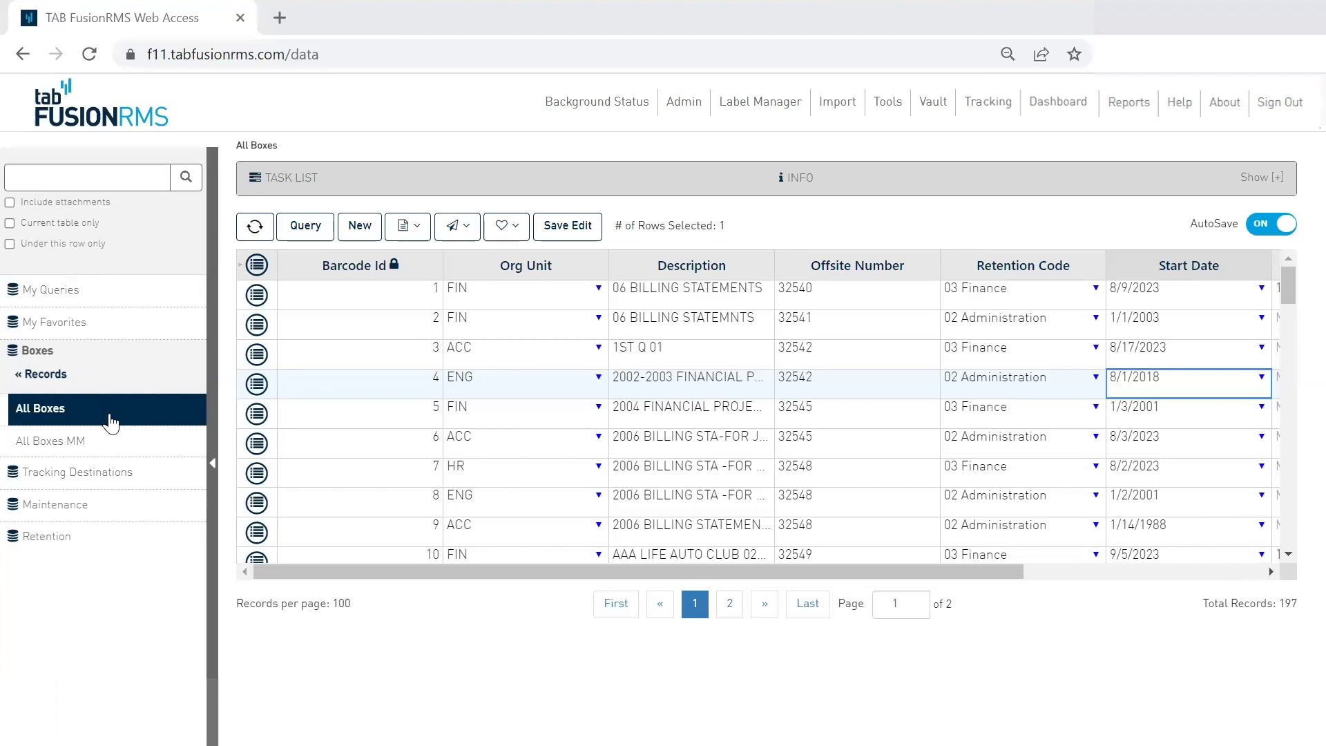
# Step: Change row 6's Offsite Number from 32545 to 32542, then start editing row 5's Start Date
pyautogui.press('Left')
pyautogui.press('Left')
pyautogui.press('Left')
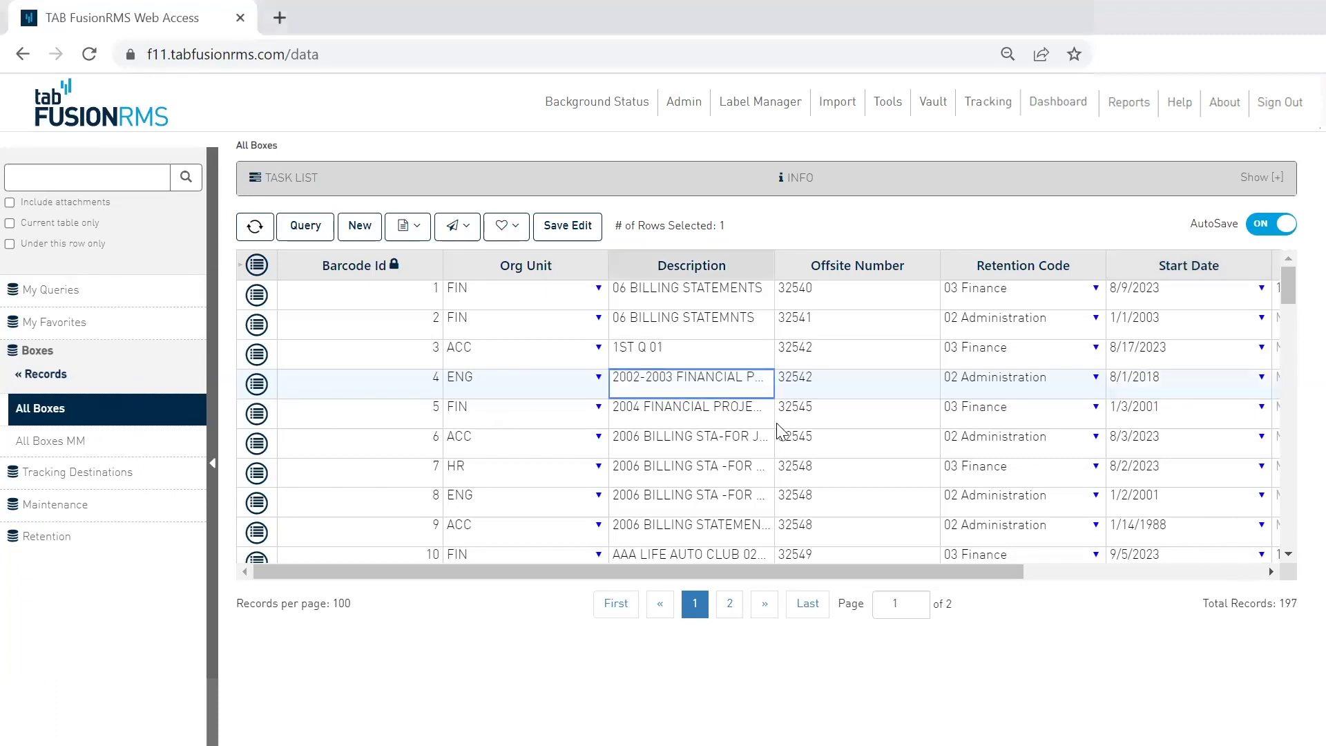
pyautogui.press('Right')
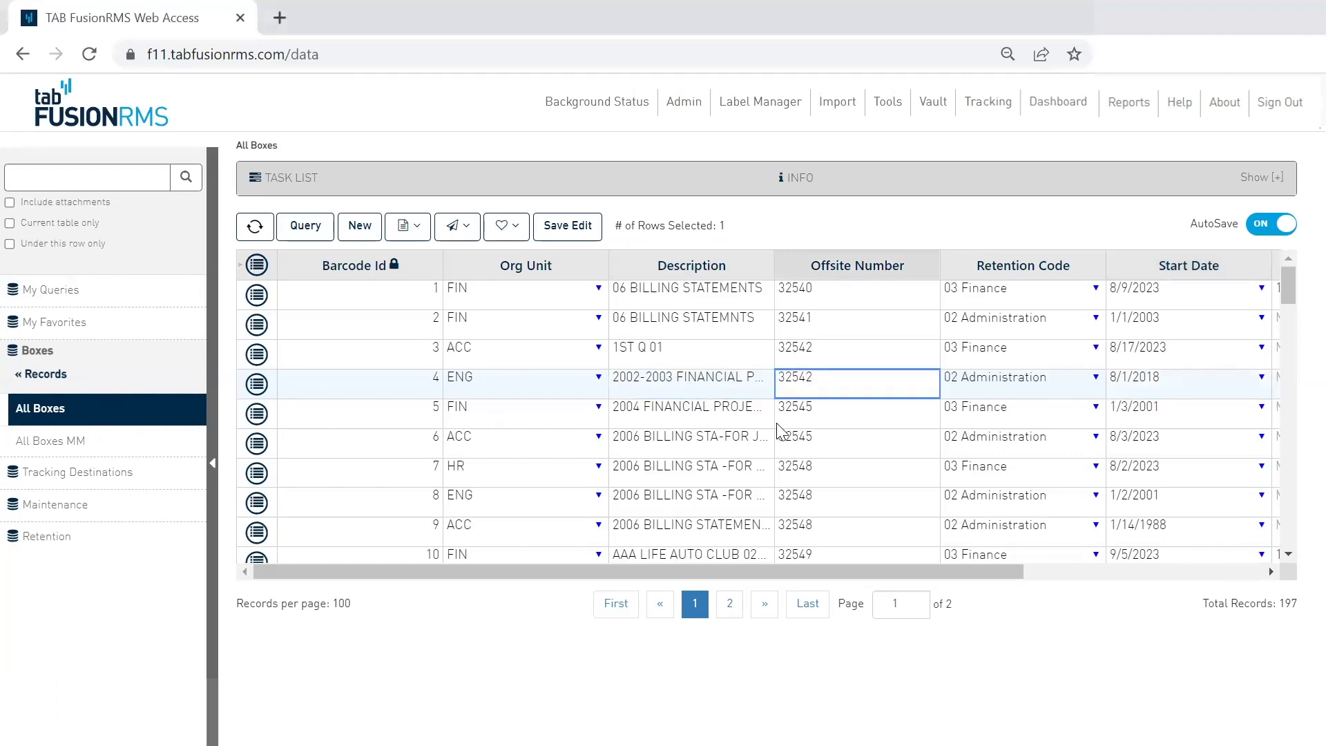
pyautogui.press('Down')
pyautogui.press('Left')
pyautogui.press('Down')
pyautogui.press('Down')
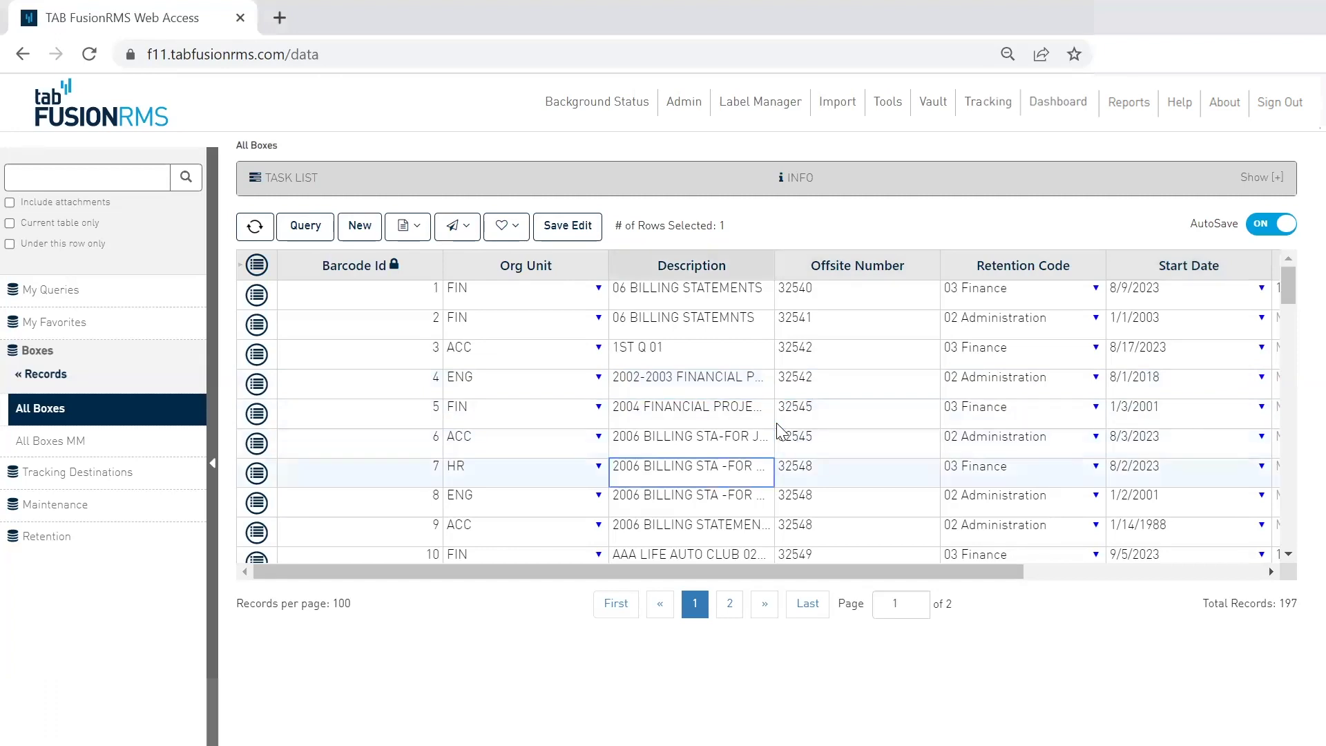
pyautogui.press('Right')
pyautogui.press('Up')
pyautogui.press('Up')
pyautogui.press('Up')
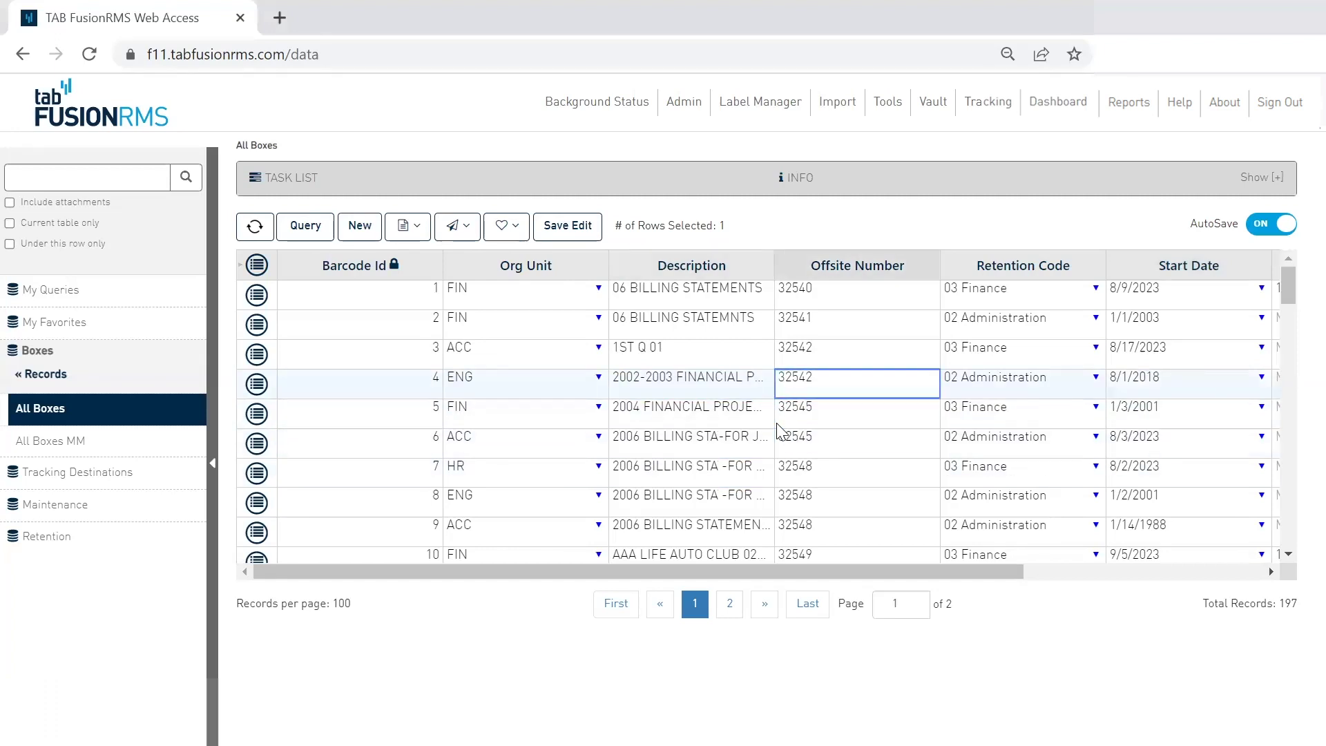
pyautogui.click(781, 432)
pyautogui.write('32542')
pyautogui.press('Return')
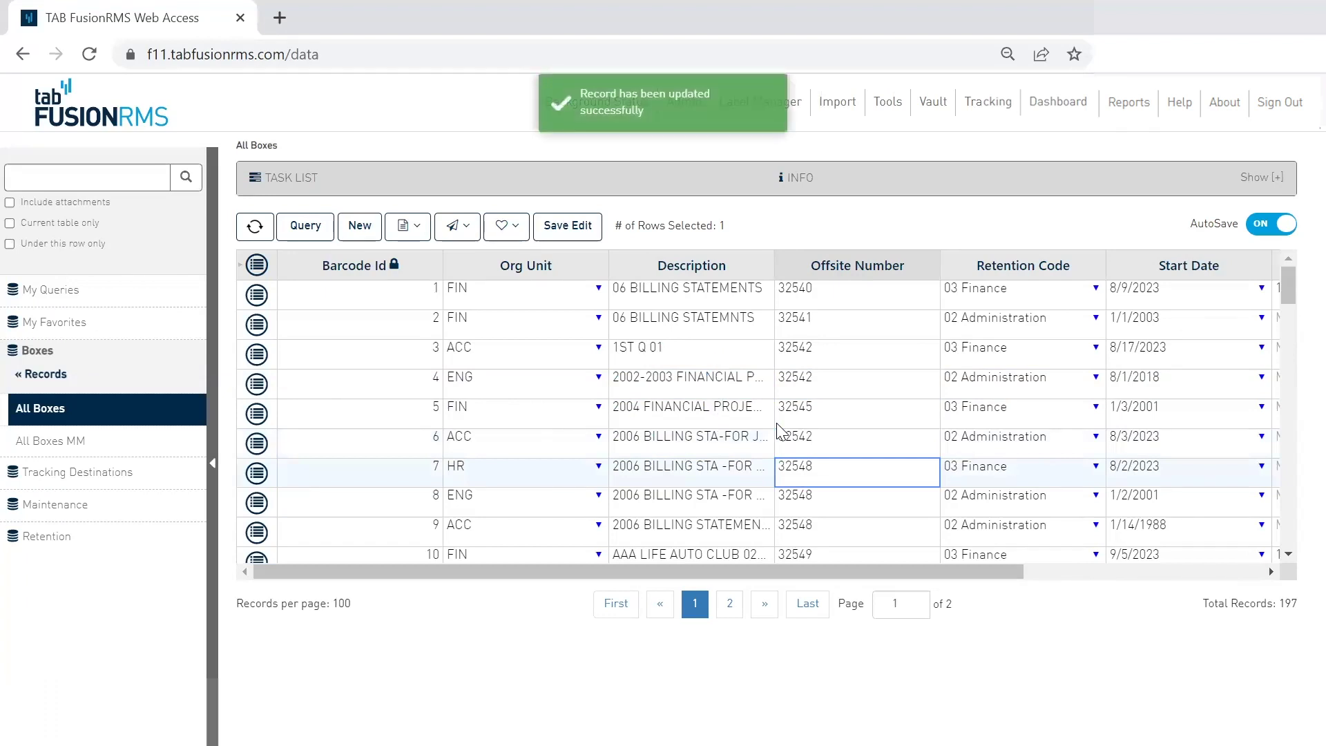
pyautogui.click(1158, 408)
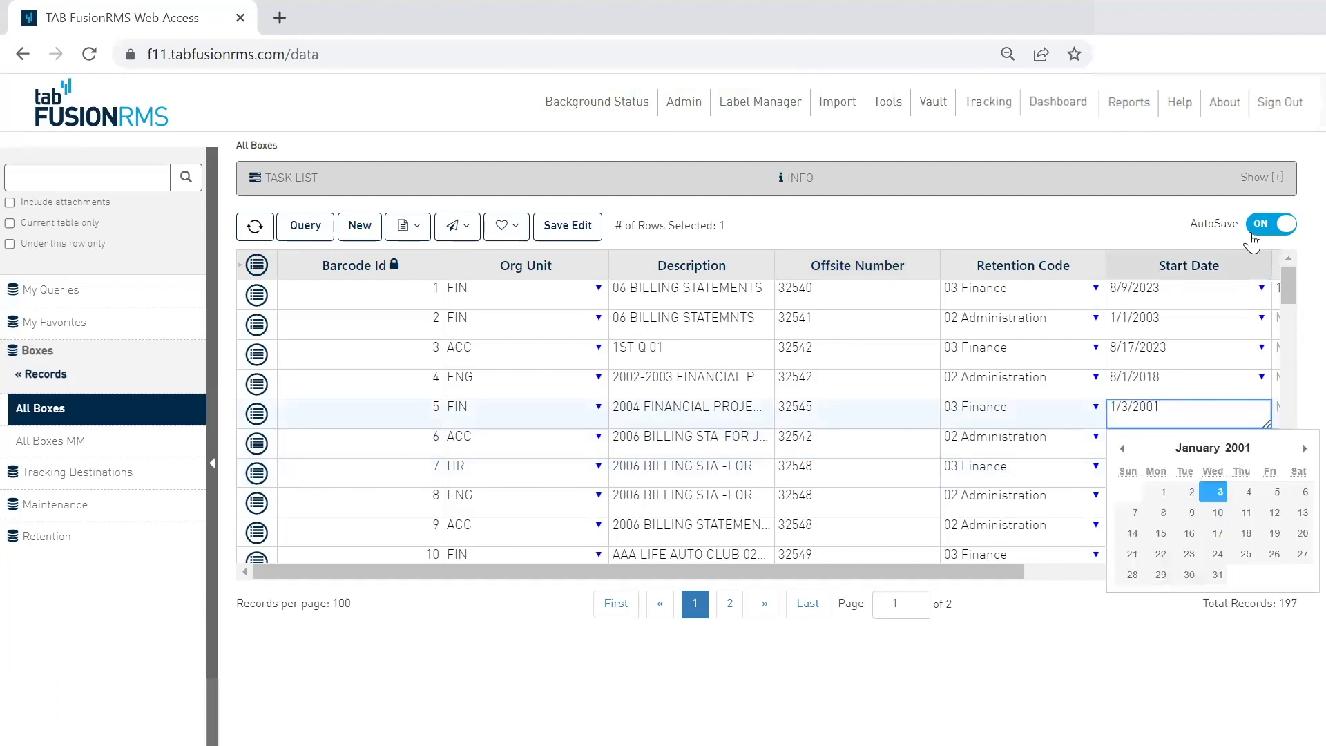
# Step: Set row 5's Start Date to January 1, switch AutoSave off, and select row 5's Description
pyautogui.click(1165, 493)
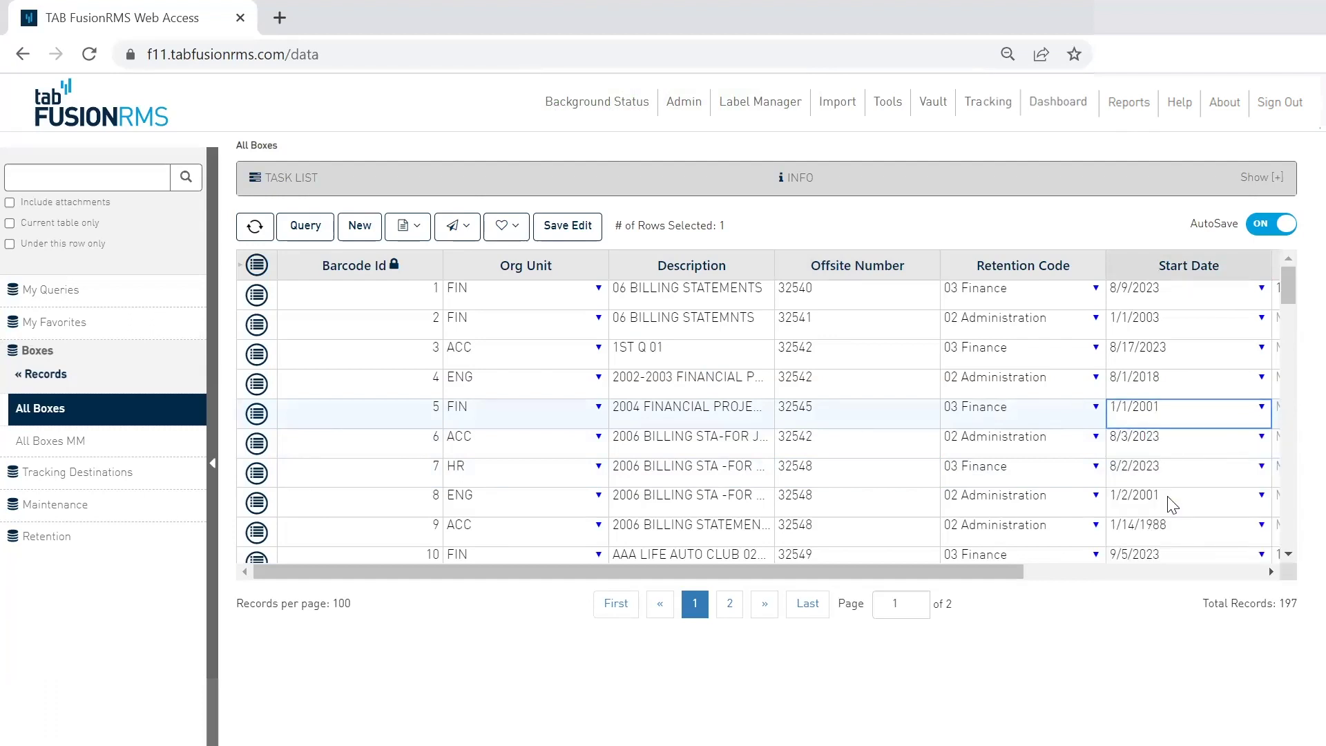
pyautogui.click(1174, 479)
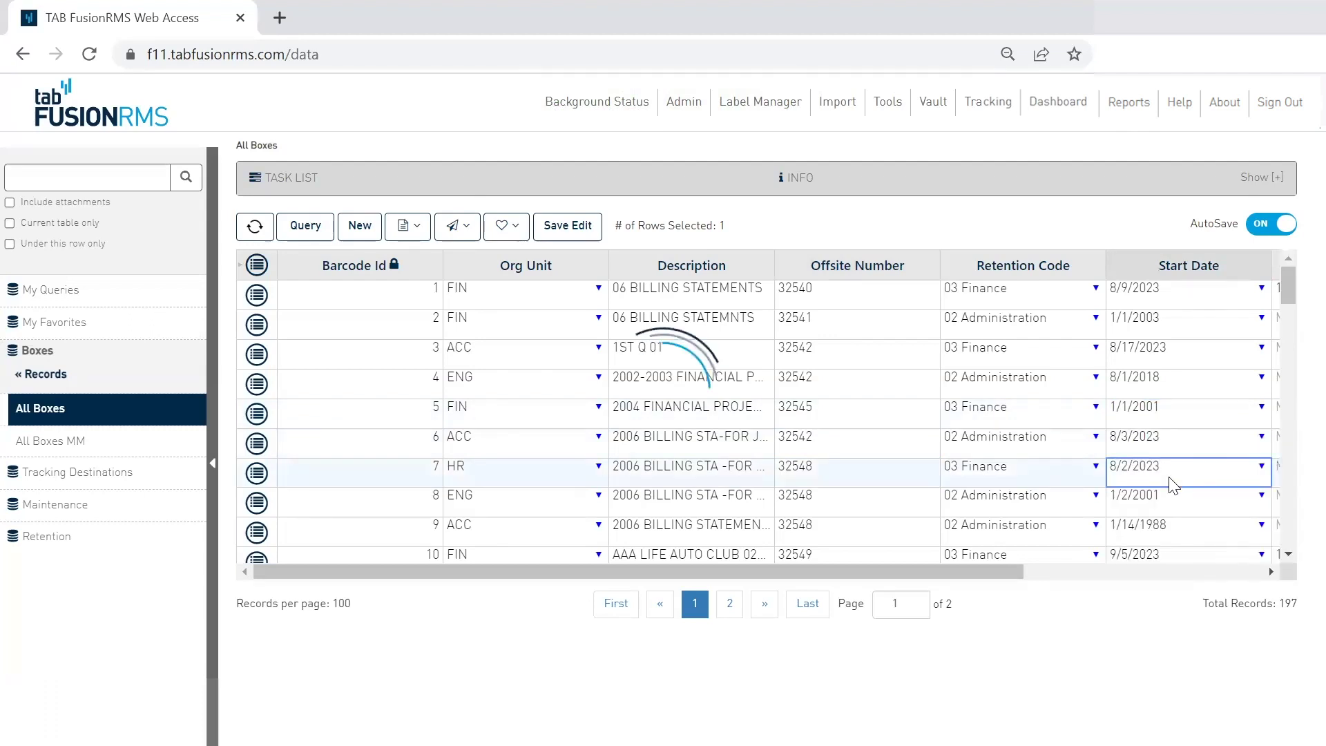
pyautogui.click(714, 416)
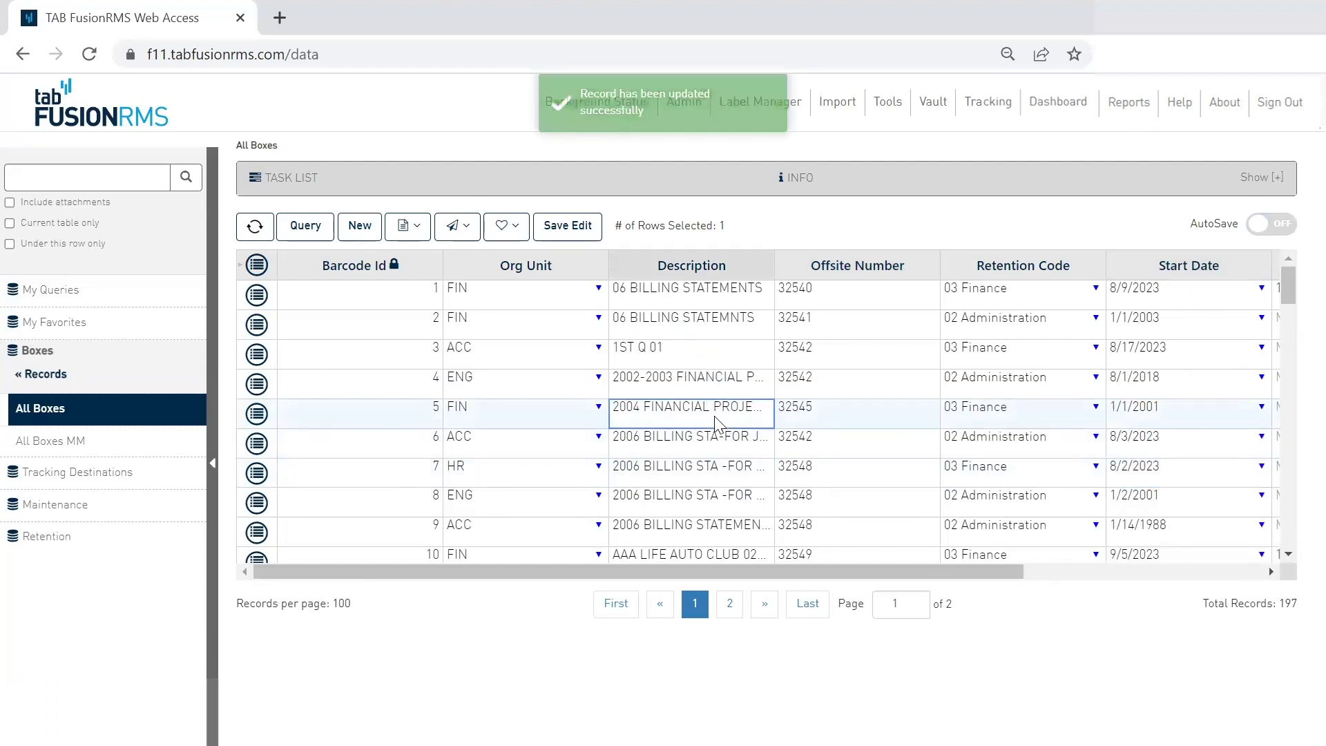
pyautogui.click(719, 411)
pyautogui.doubleClick(722, 407)
pyautogui.tripleClick(722, 407)
pyautogui.hotkey('ctrl', 'c')
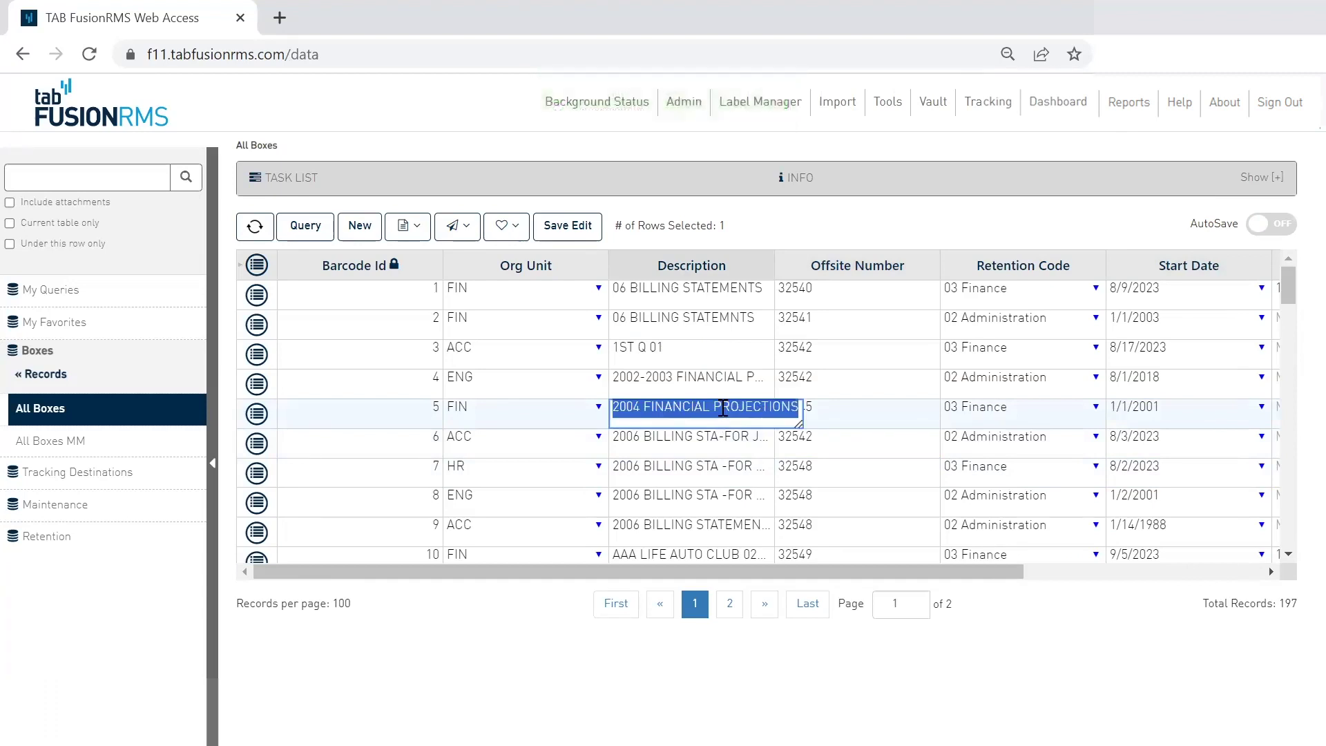
# Step: Paste 2004 FINANCIAL PROJECTIONS into row 7's Description and confirm the change
pyautogui.click(678, 475)
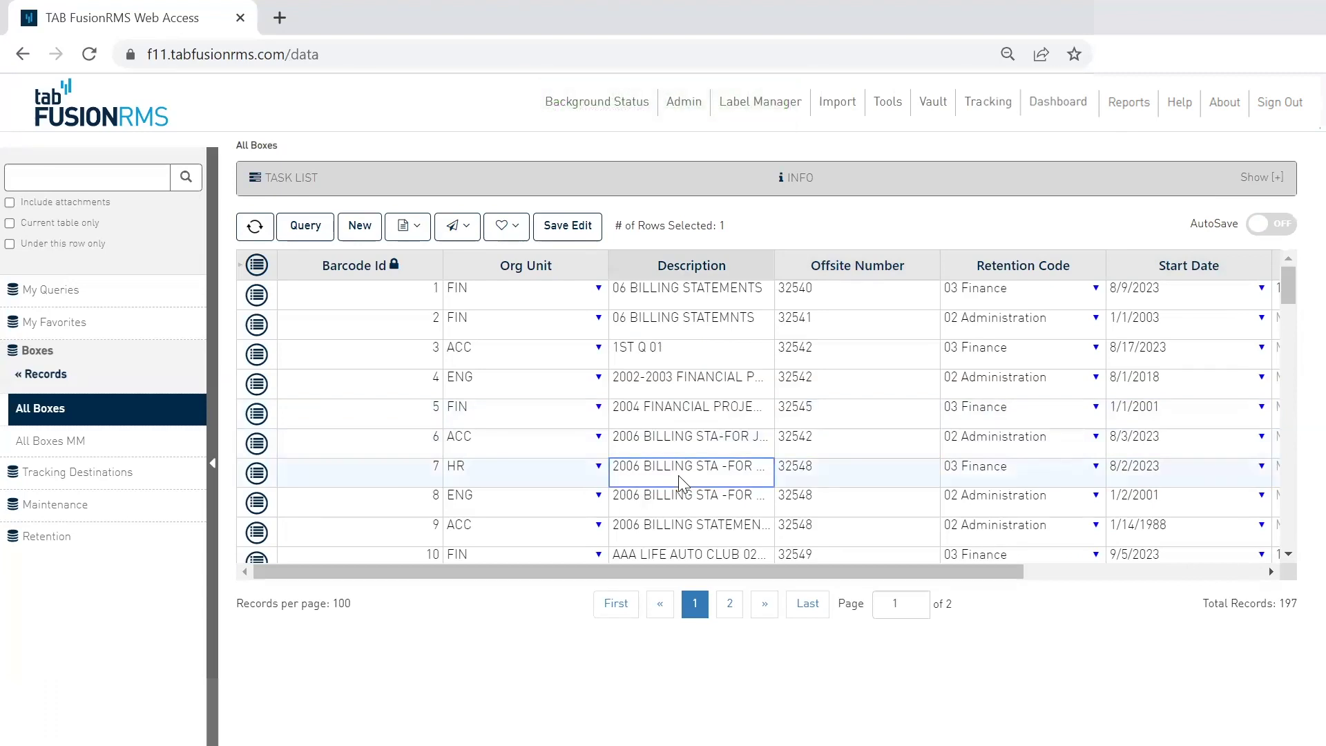
pyautogui.hotkey('ctrl', 'v')
pyautogui.press('Return')
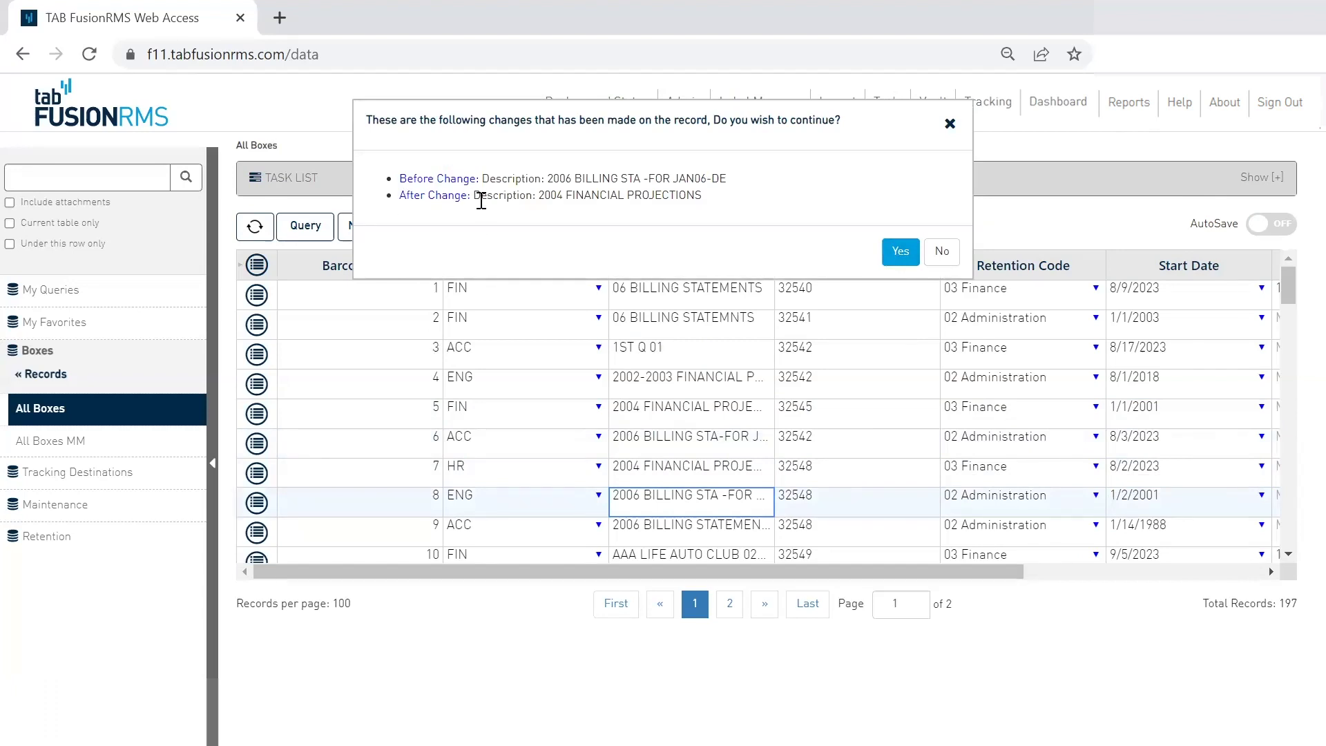
pyautogui.click(899, 252)
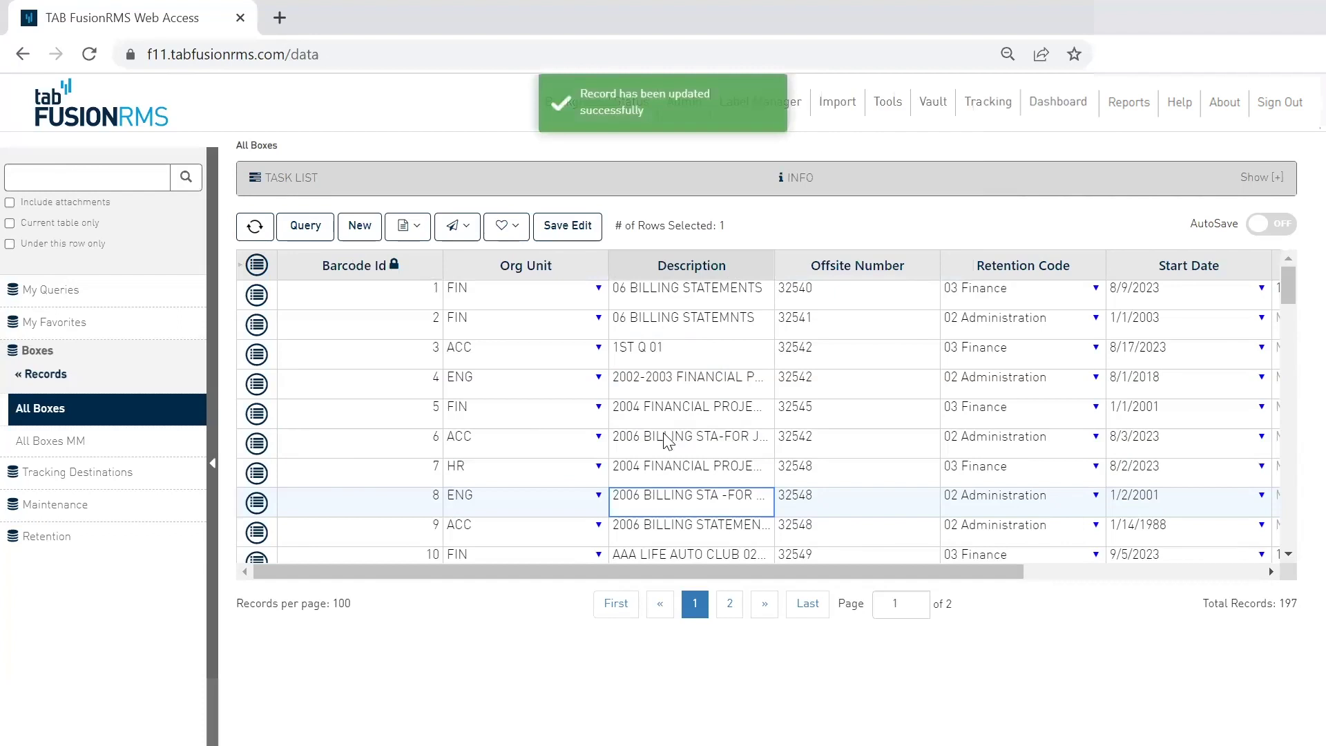
# Step: Show page 2 of the box records, from record 101, and open the Reports area
pyautogui.click(731, 614)
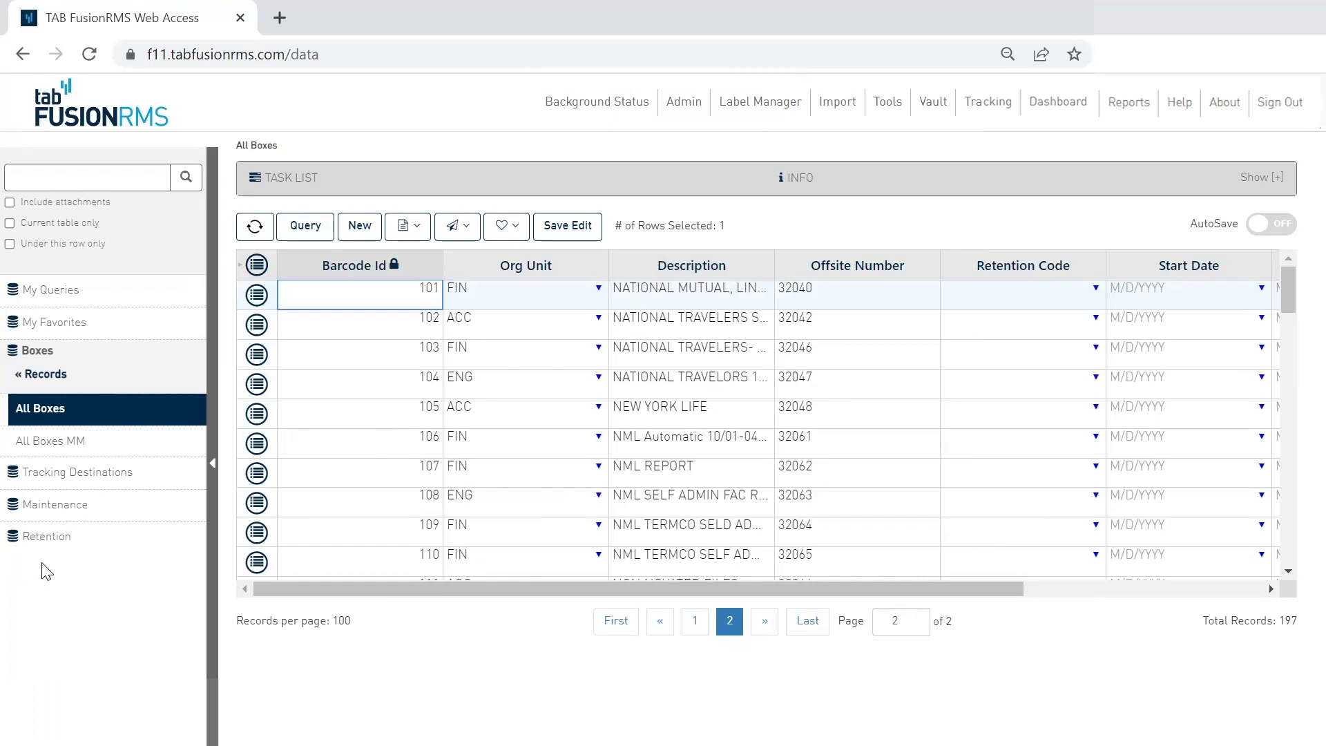
pyautogui.click(1128, 101)
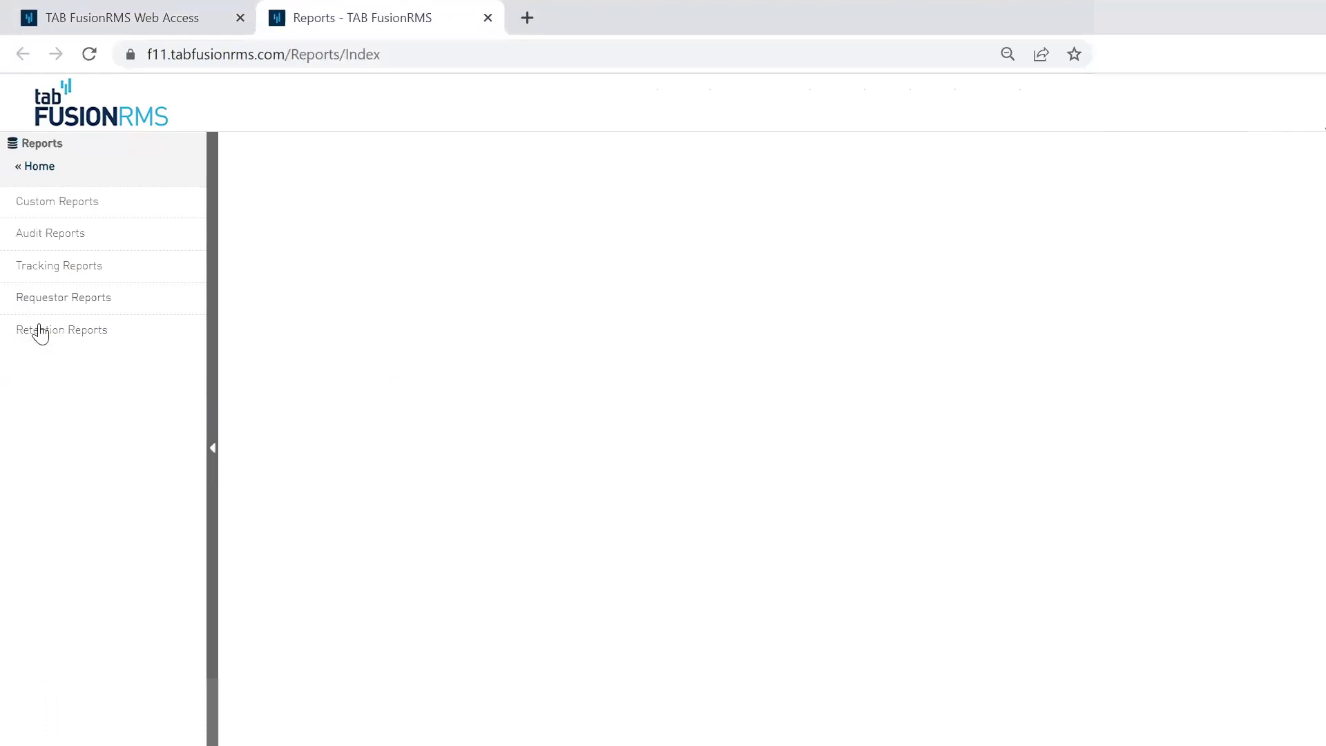
# Step: Load the Tracking Reports > Objects Inventory > Files report
pyautogui.click(48, 265)
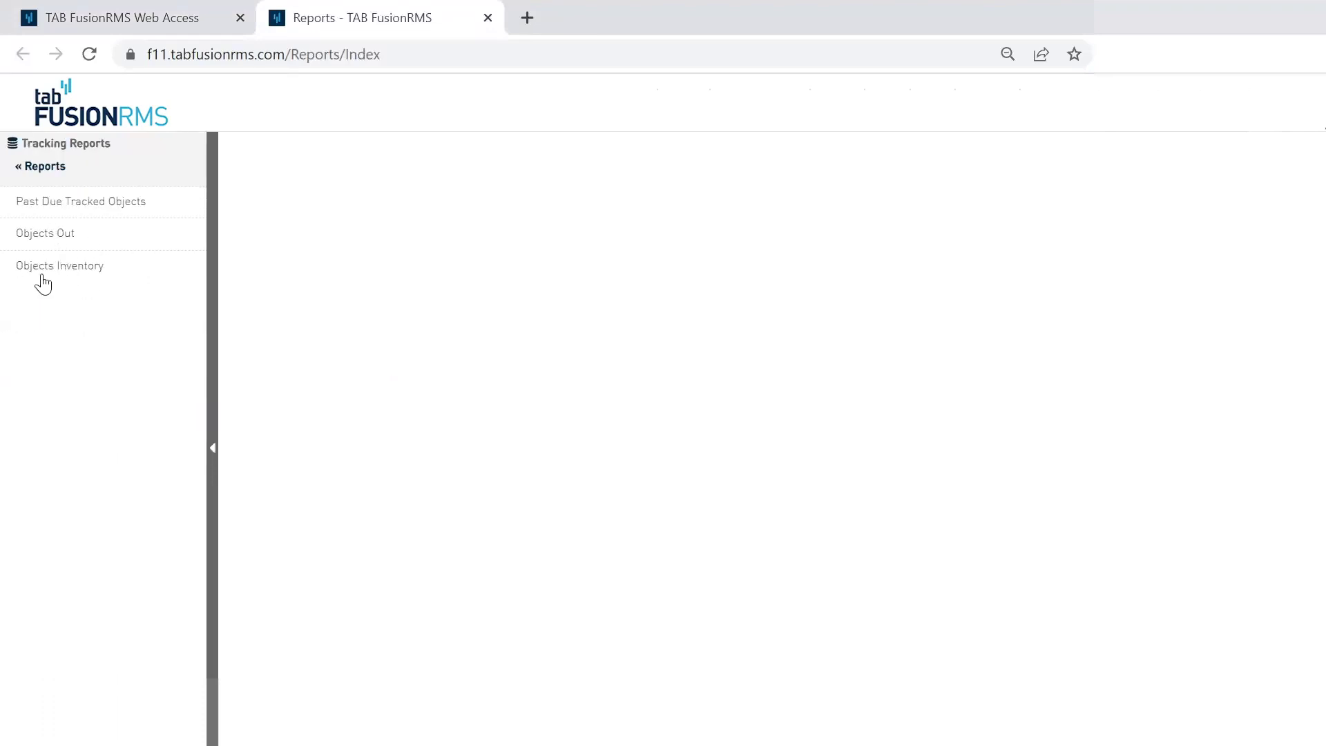
pyautogui.click(67, 270)
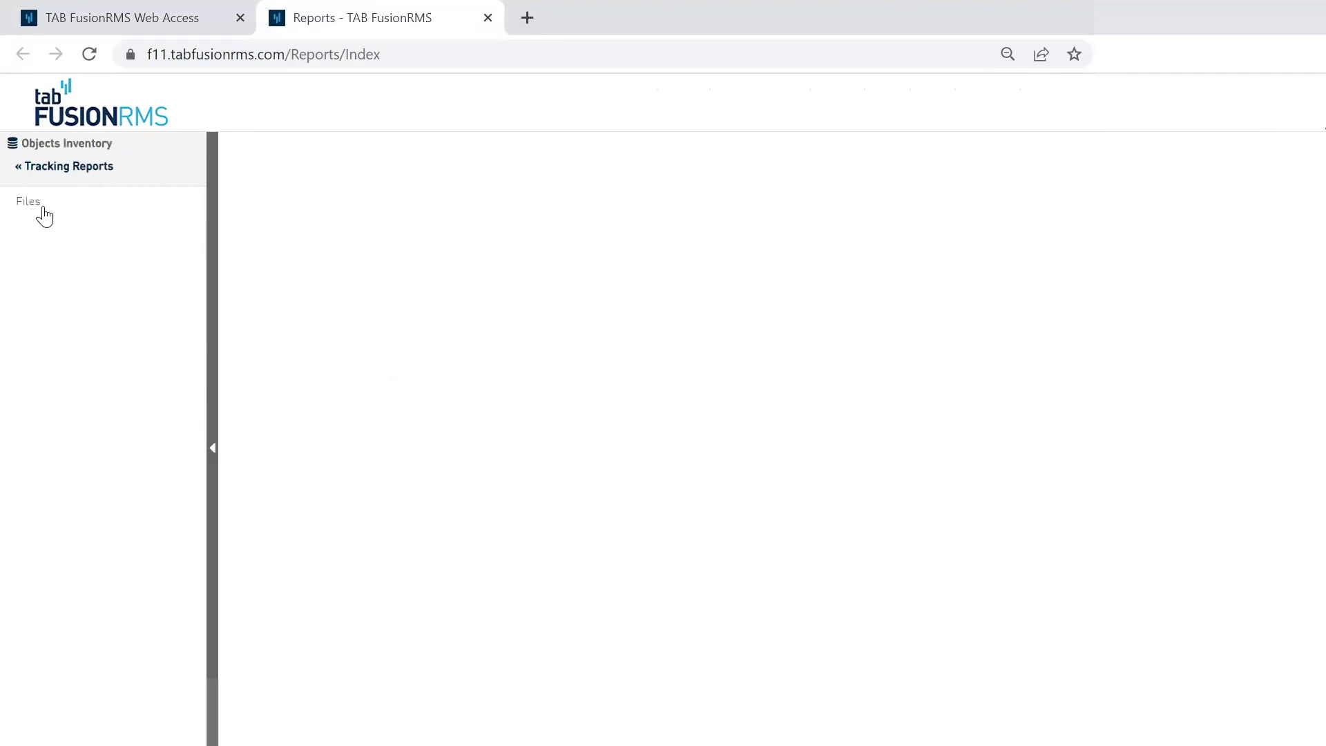
pyautogui.click(43, 210)
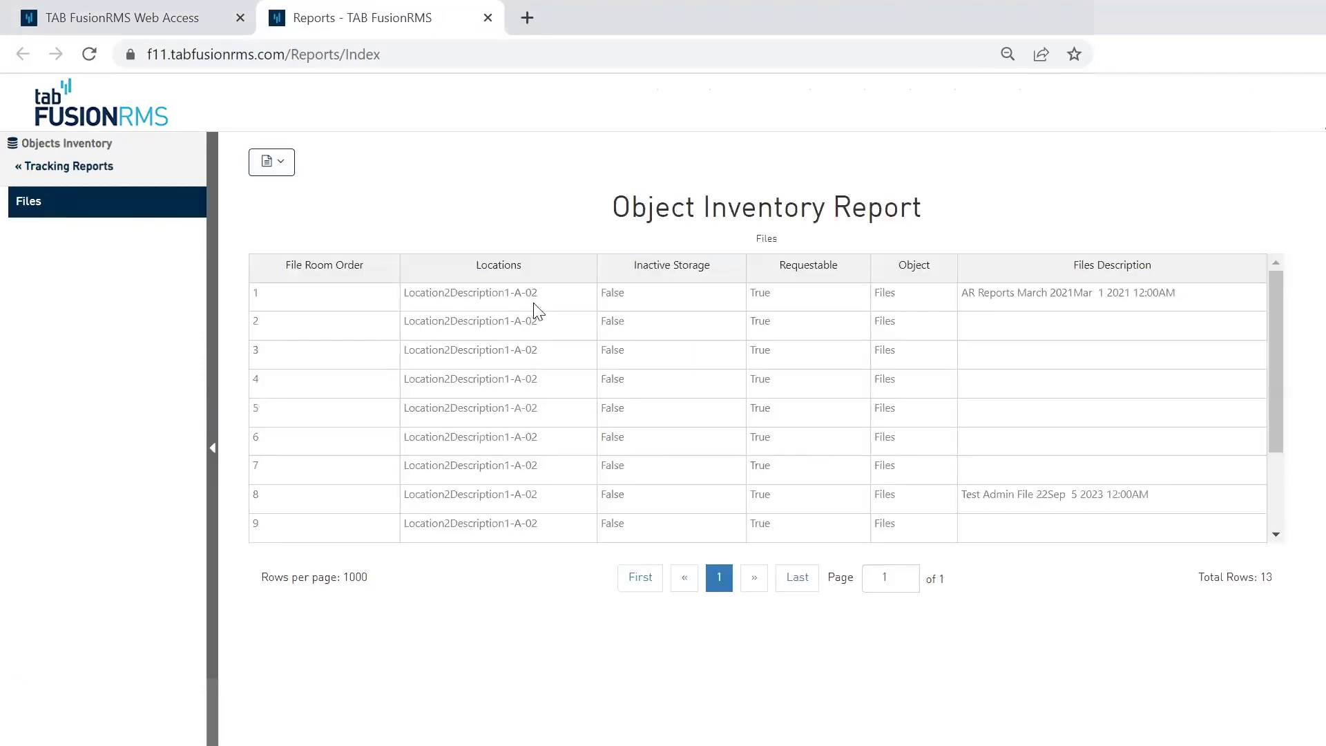
pyautogui.scroll(-2, 946, 414)
pyautogui.scroll(2, 755, 456)
# Step: Move the Locations column after Inactive Storage, then return to the box records and open the Dashboard
pyautogui.click(533, 257)
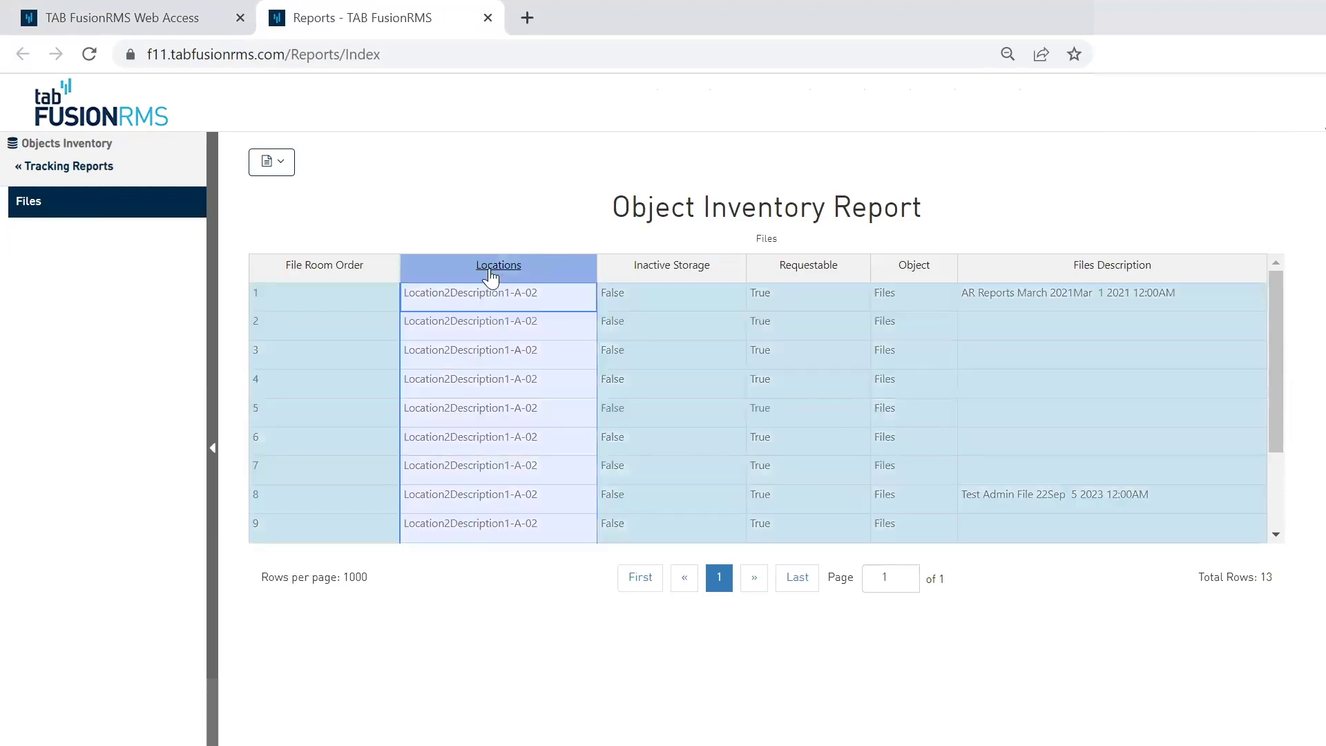
pyautogui.moveTo(537, 261); pyautogui.dragTo(781, 270)
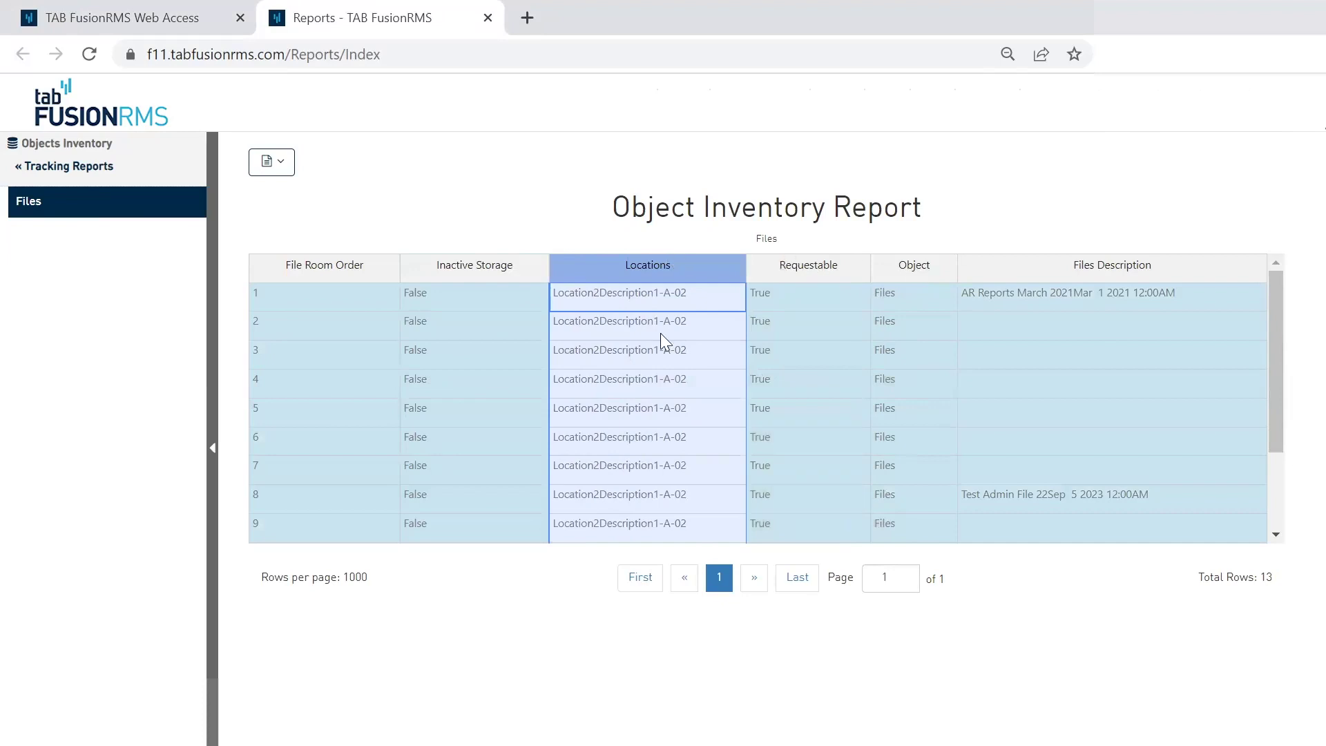
pyautogui.click(273, 163)
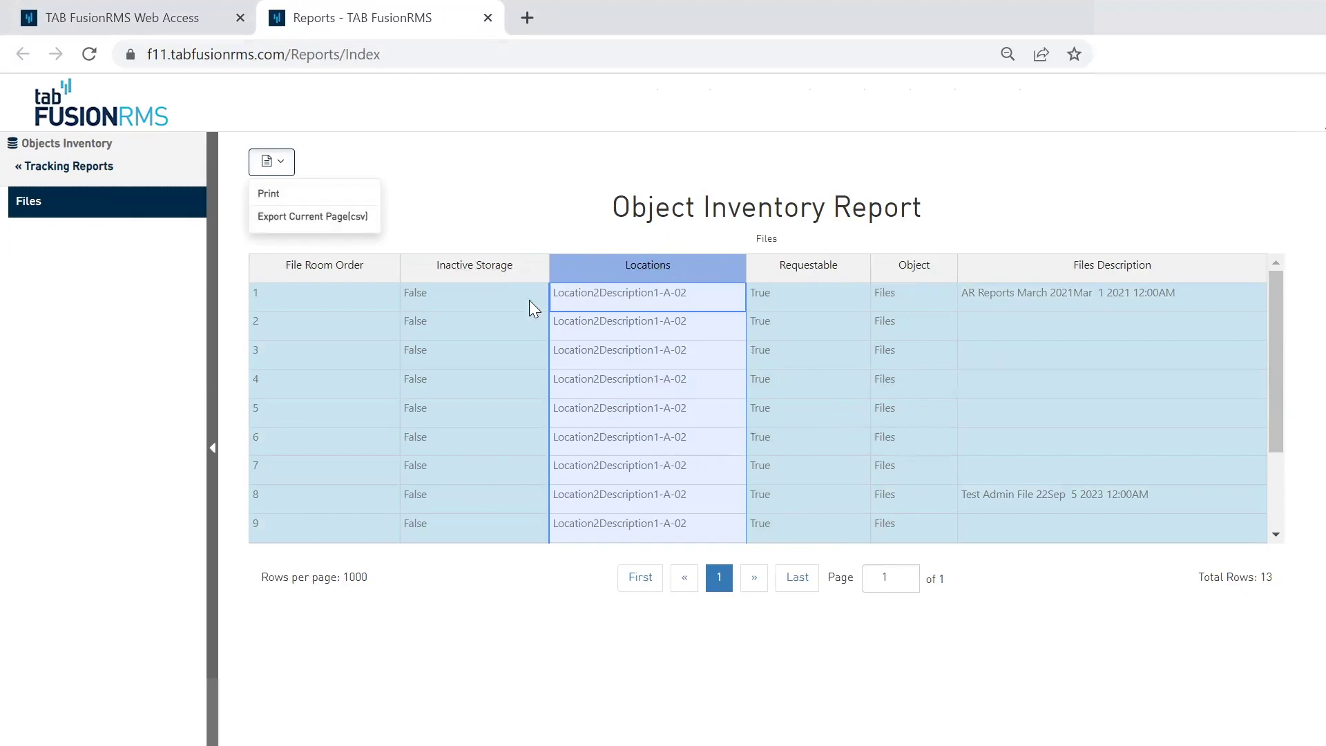
pyautogui.hotkey('ctrl', '1')
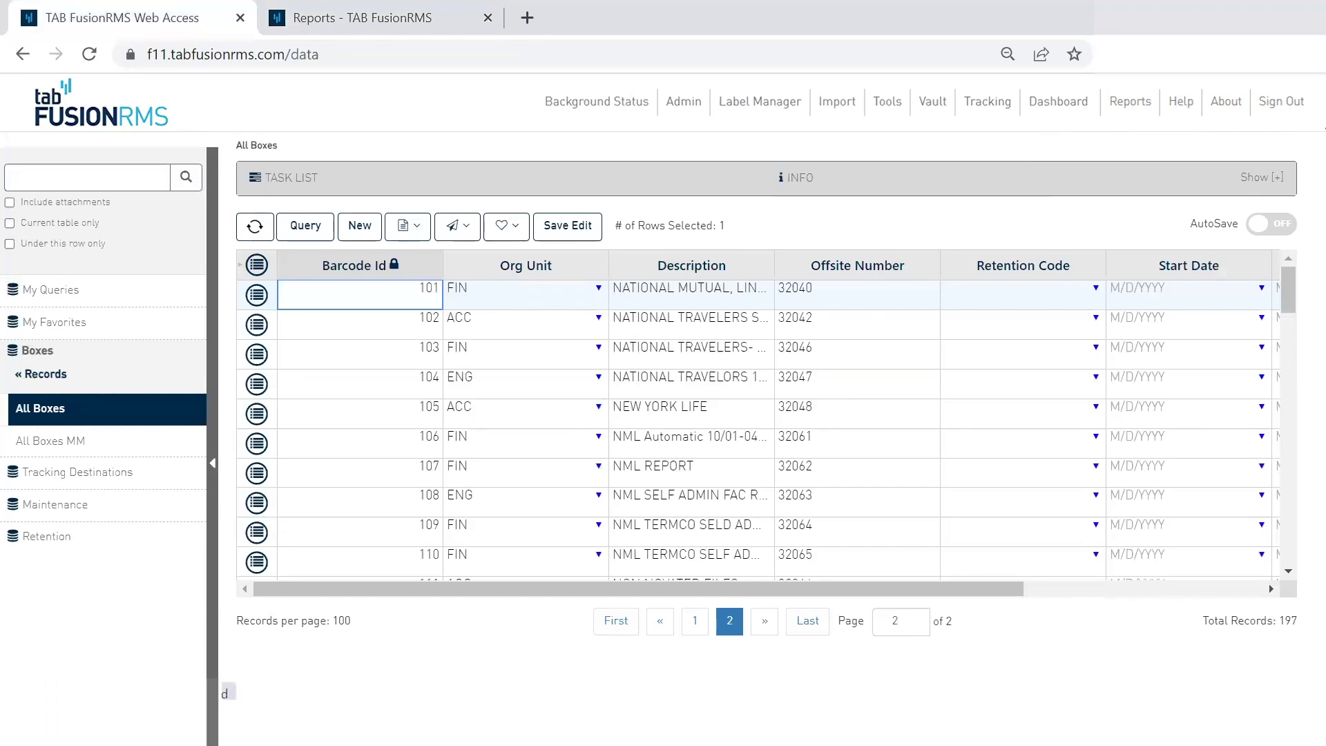
pyautogui.click(1058, 101)
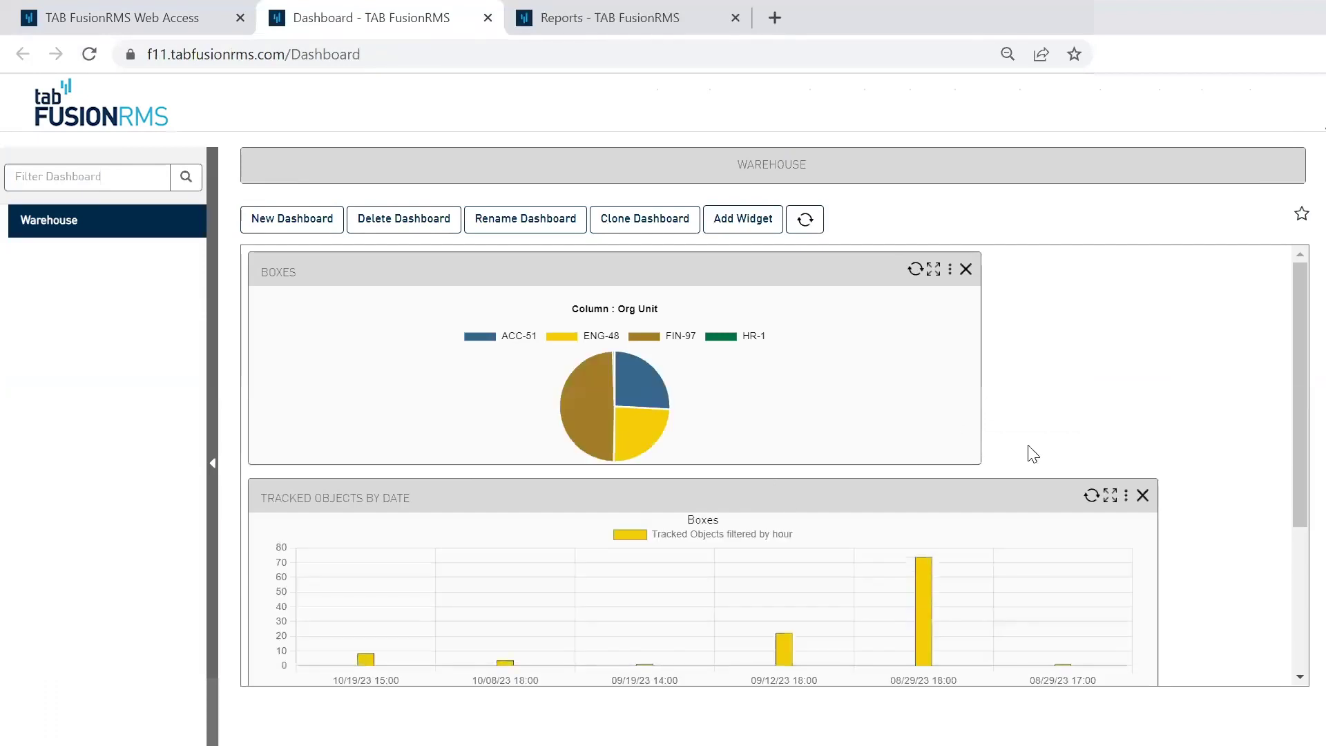
# Step: Browse the widget options and dismiss the chooser, keeping the Tracked Objects chart and Boxes grid
pyautogui.scroll(-2, 694, 587)
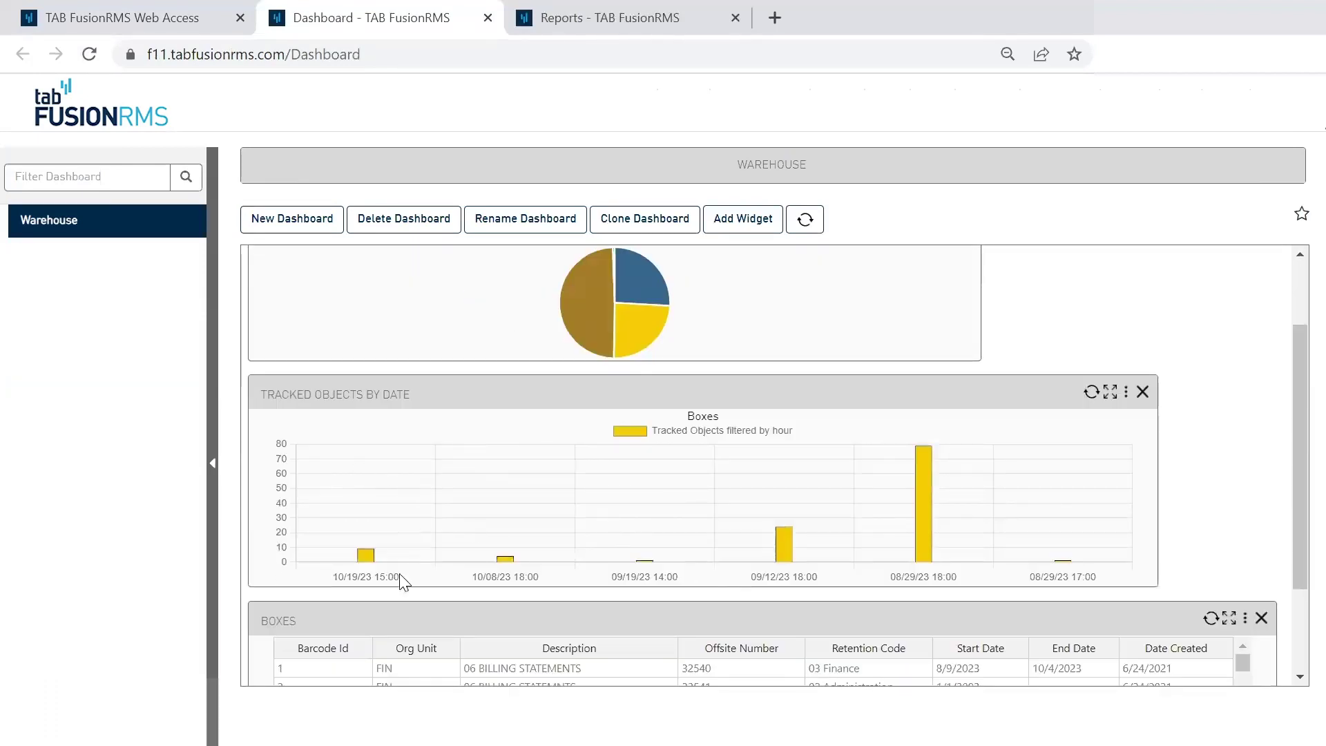
pyautogui.moveTo(368, 560)
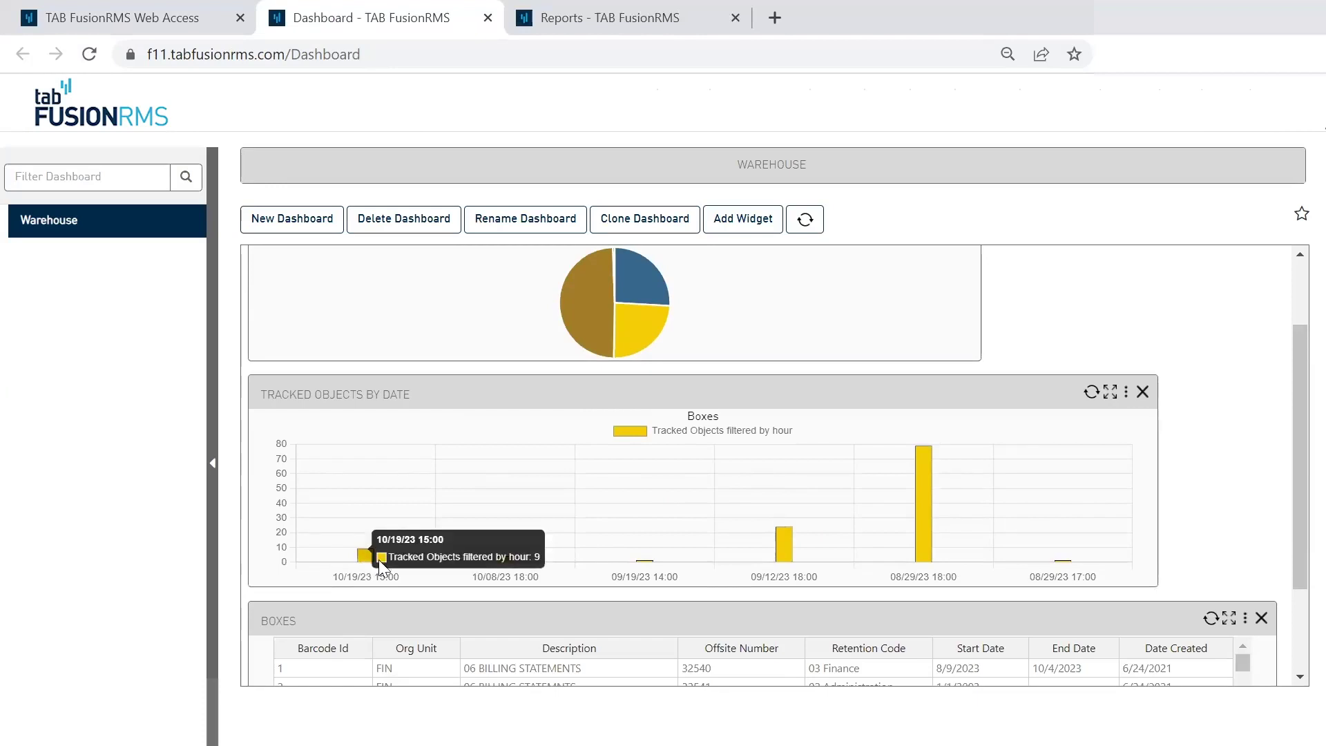
pyautogui.moveTo(788, 538)
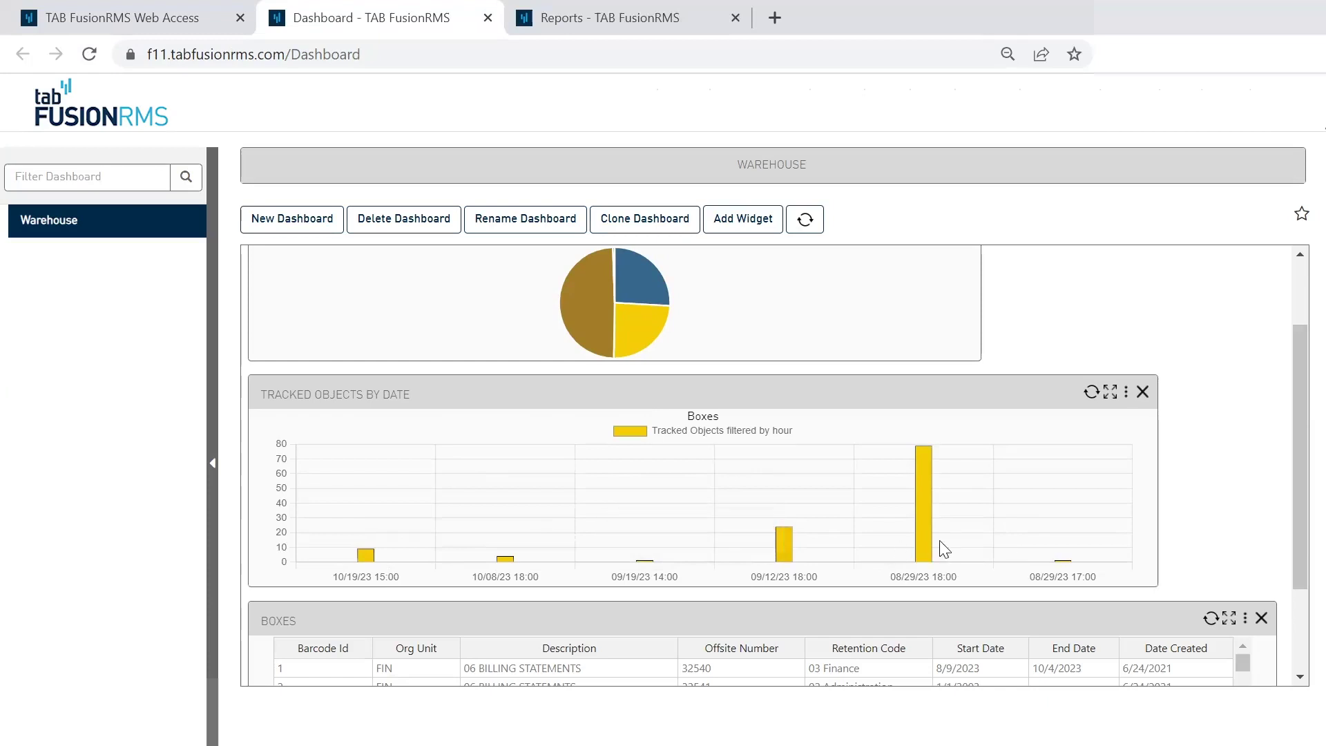
pyautogui.moveTo(928, 540)
pyautogui.scroll(2, 773, 509)
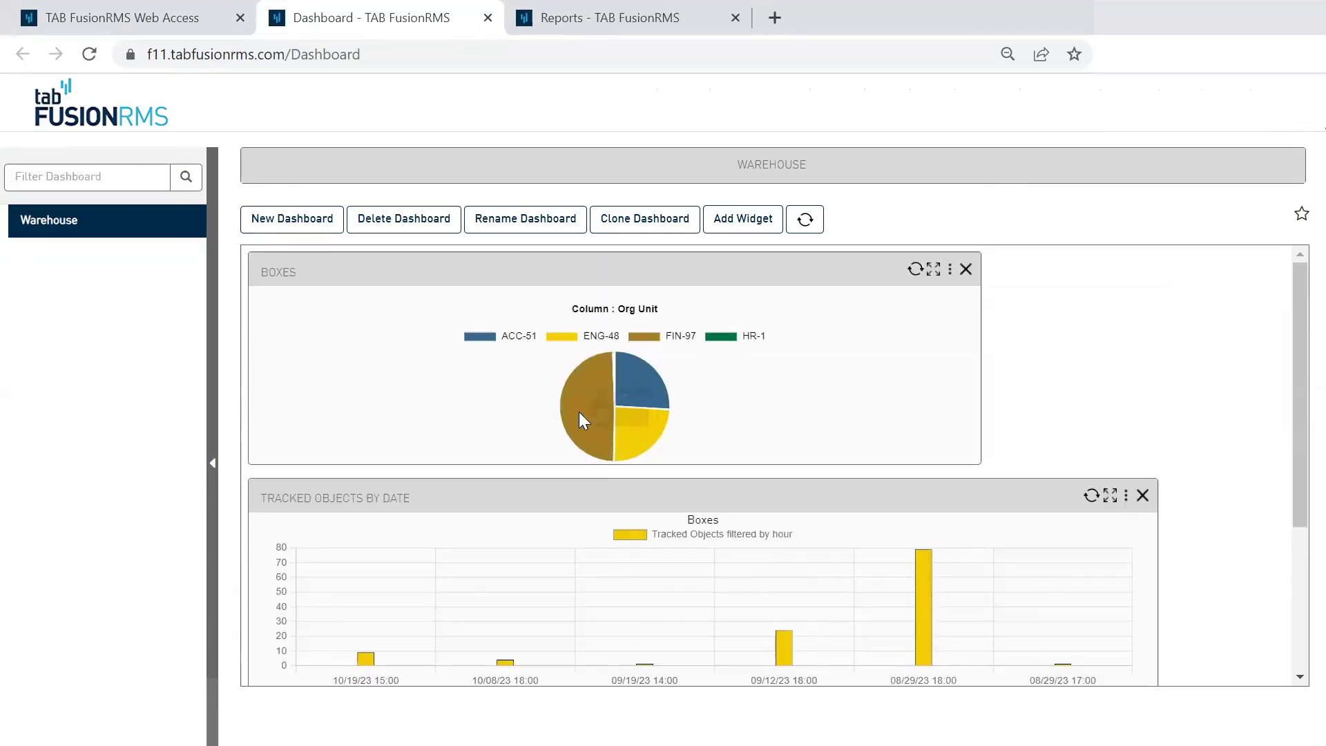
pyautogui.moveTo(572, 410)
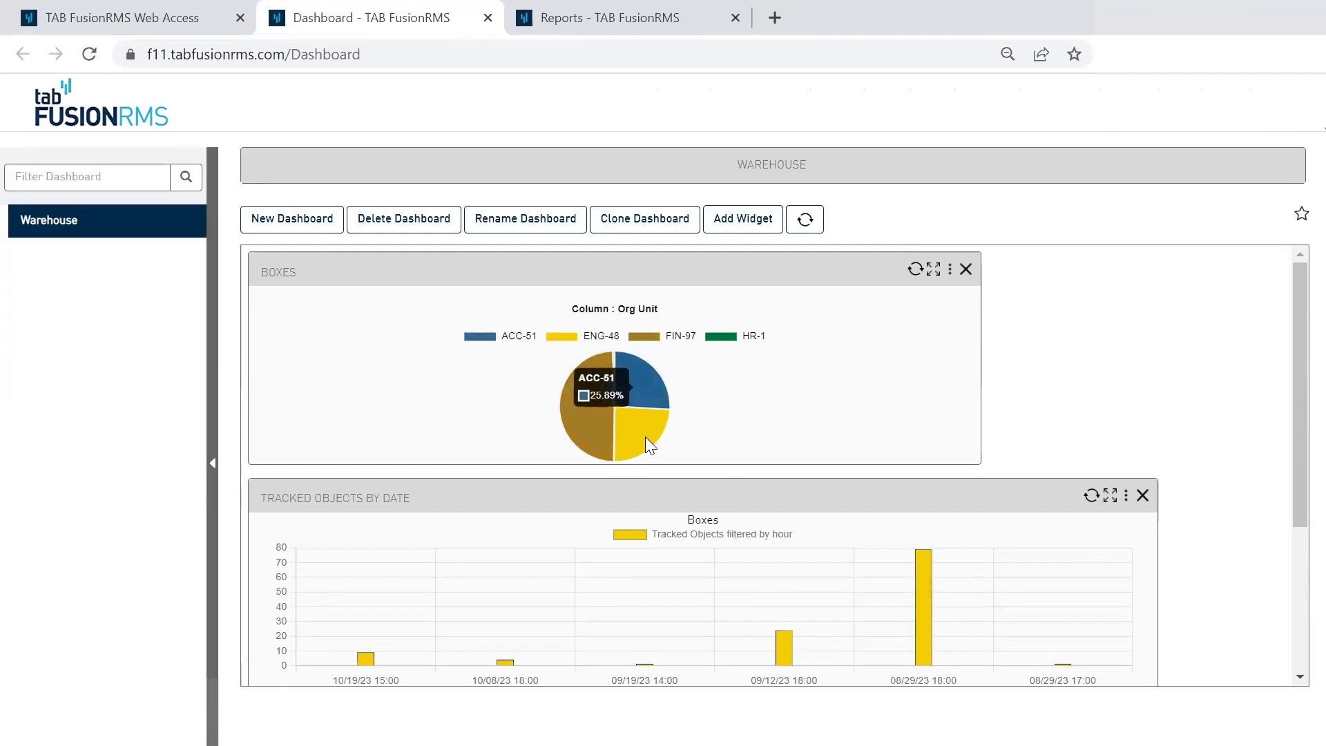
pyautogui.moveTo(648, 443)
pyautogui.moveTo(576, 385)
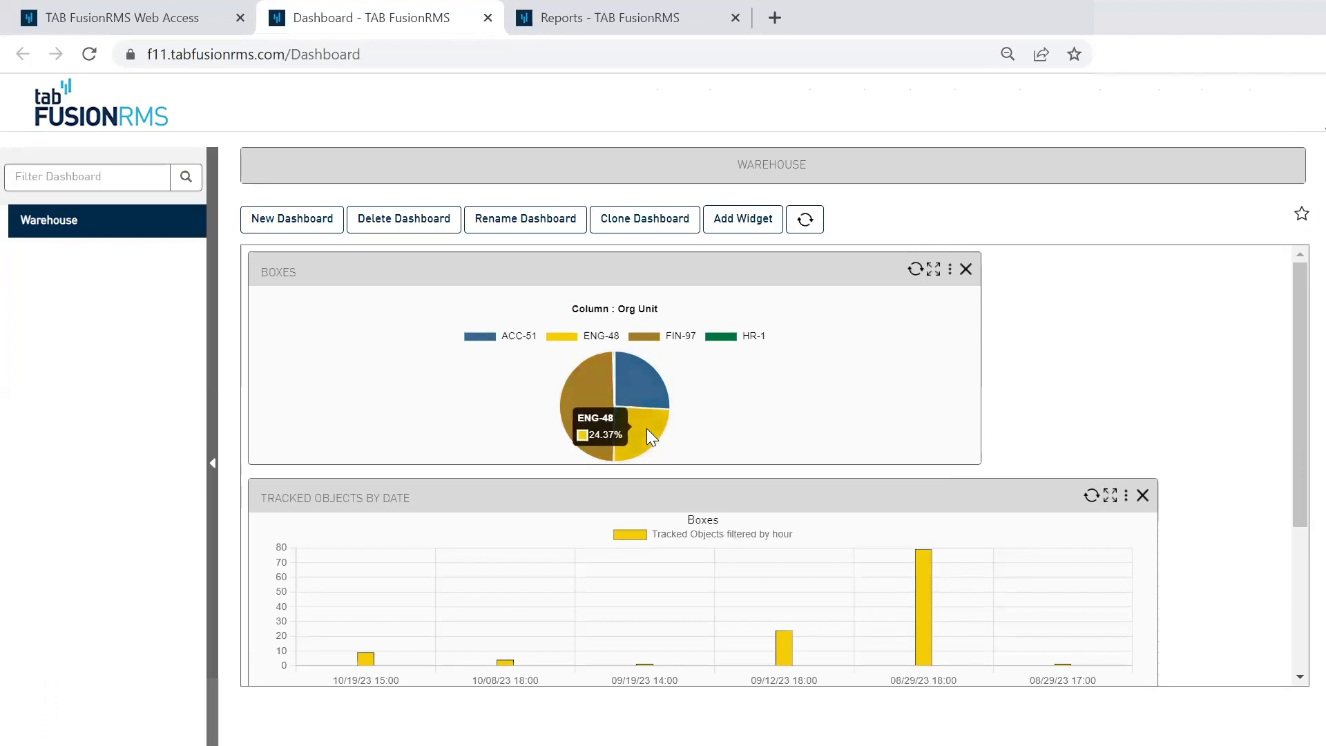
pyautogui.scroll(-3, 787, 415)
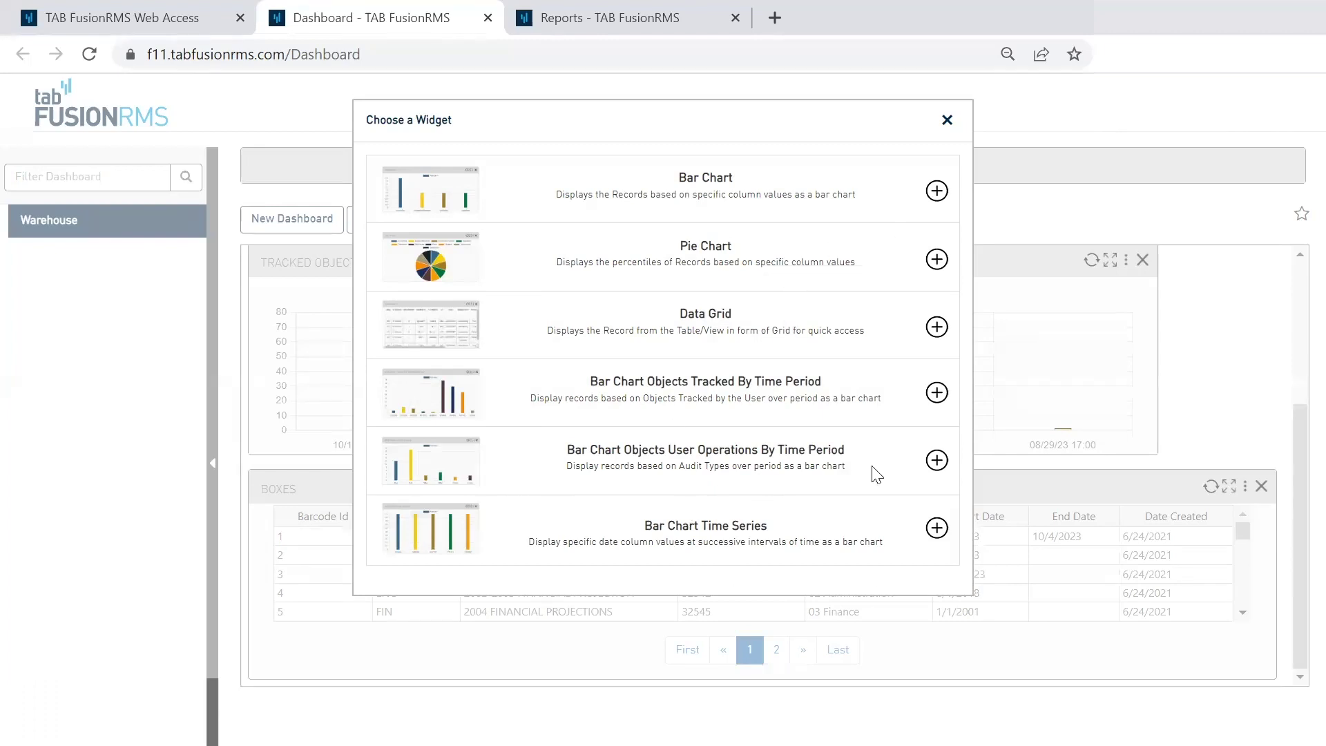
pyautogui.click(948, 121)
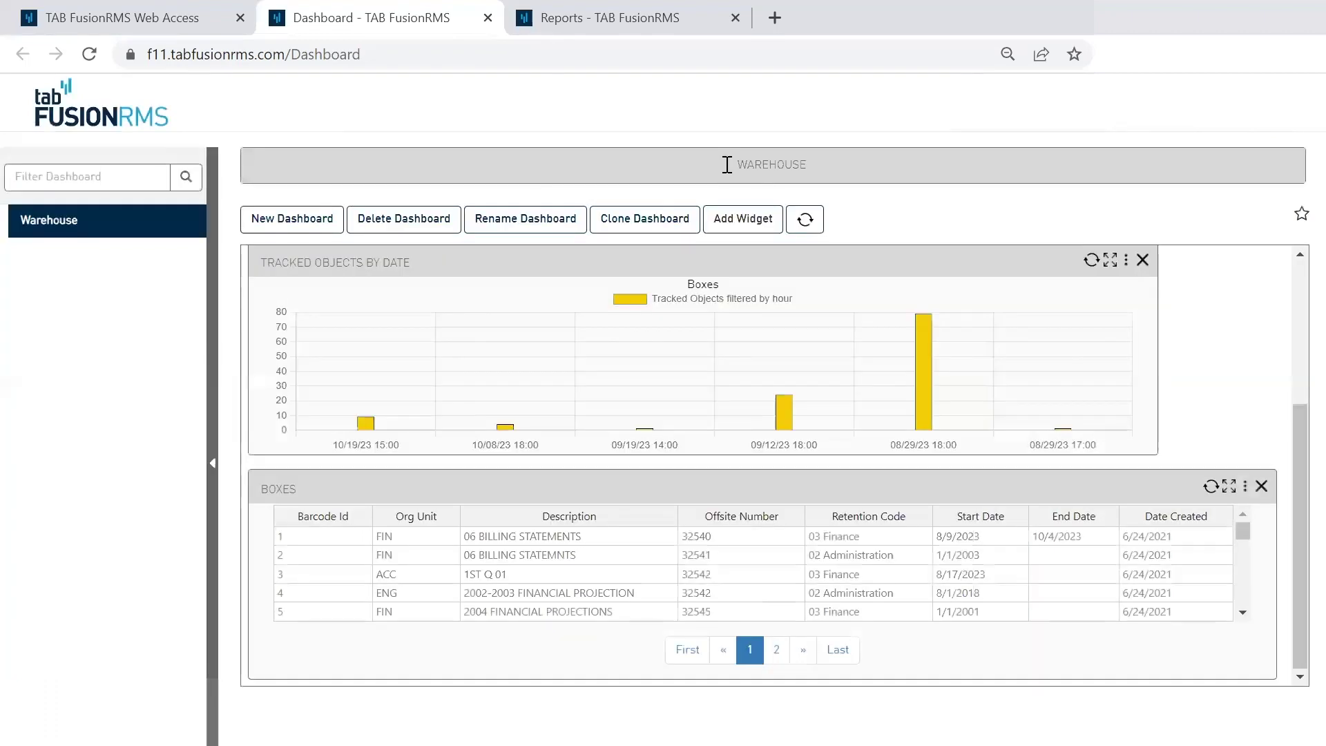
# Step: Go from Boxes up to Documents and load the All Documents view of 10 records
pyautogui.click(111, 12)
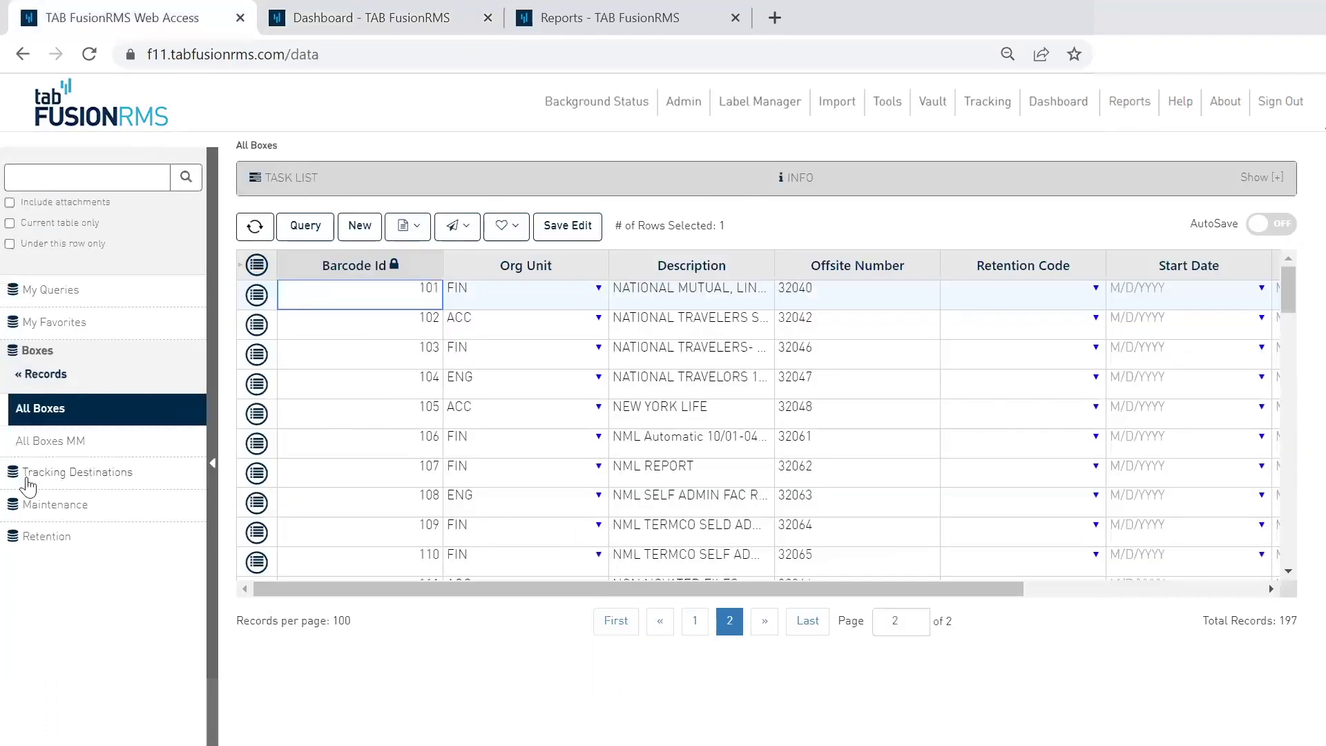
pyautogui.click(46, 374)
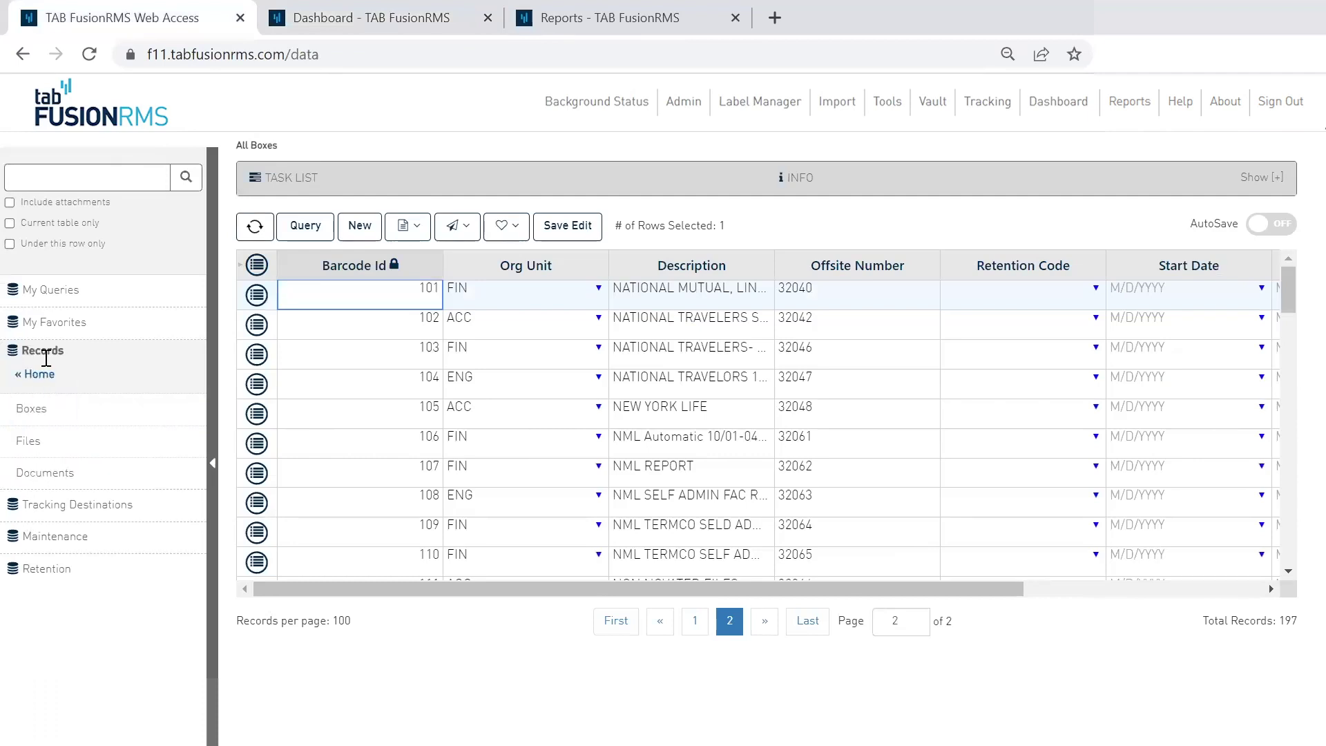
pyautogui.click(45, 476)
pyautogui.click(62, 409)
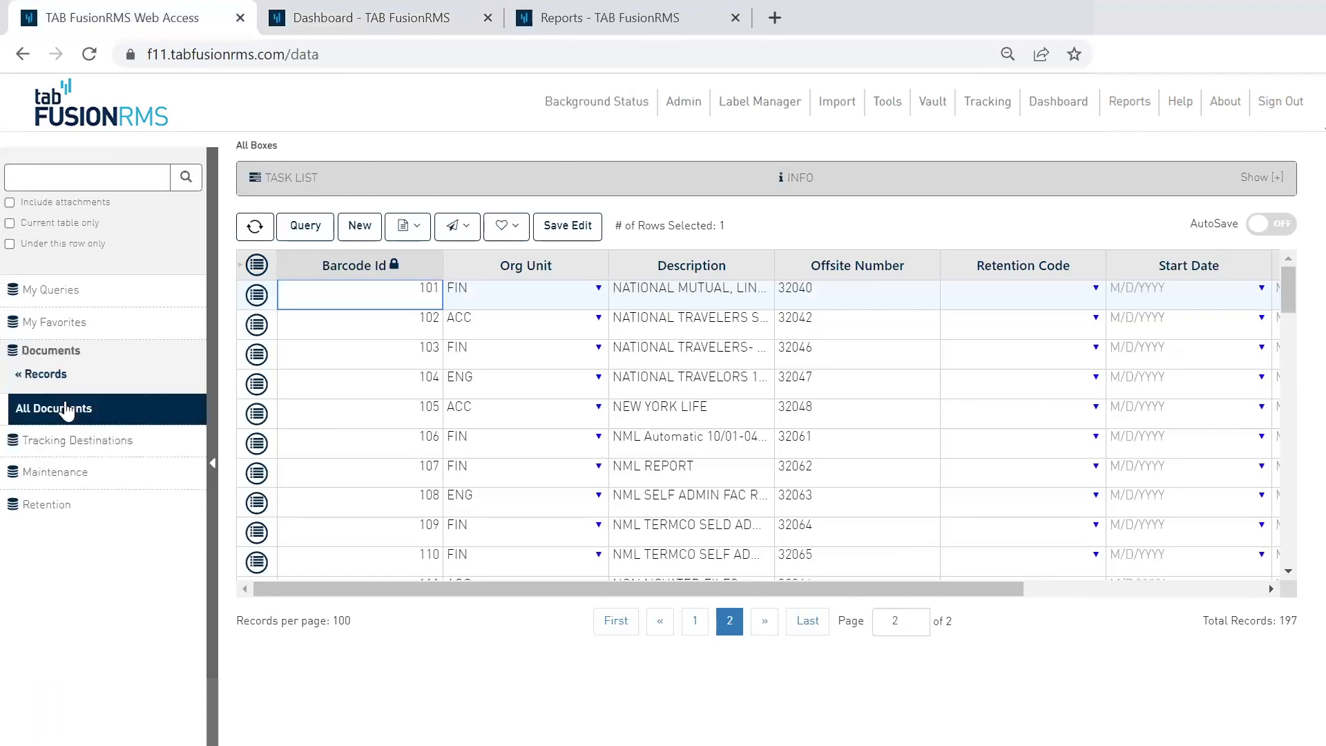
pyautogui.click(819, 377)
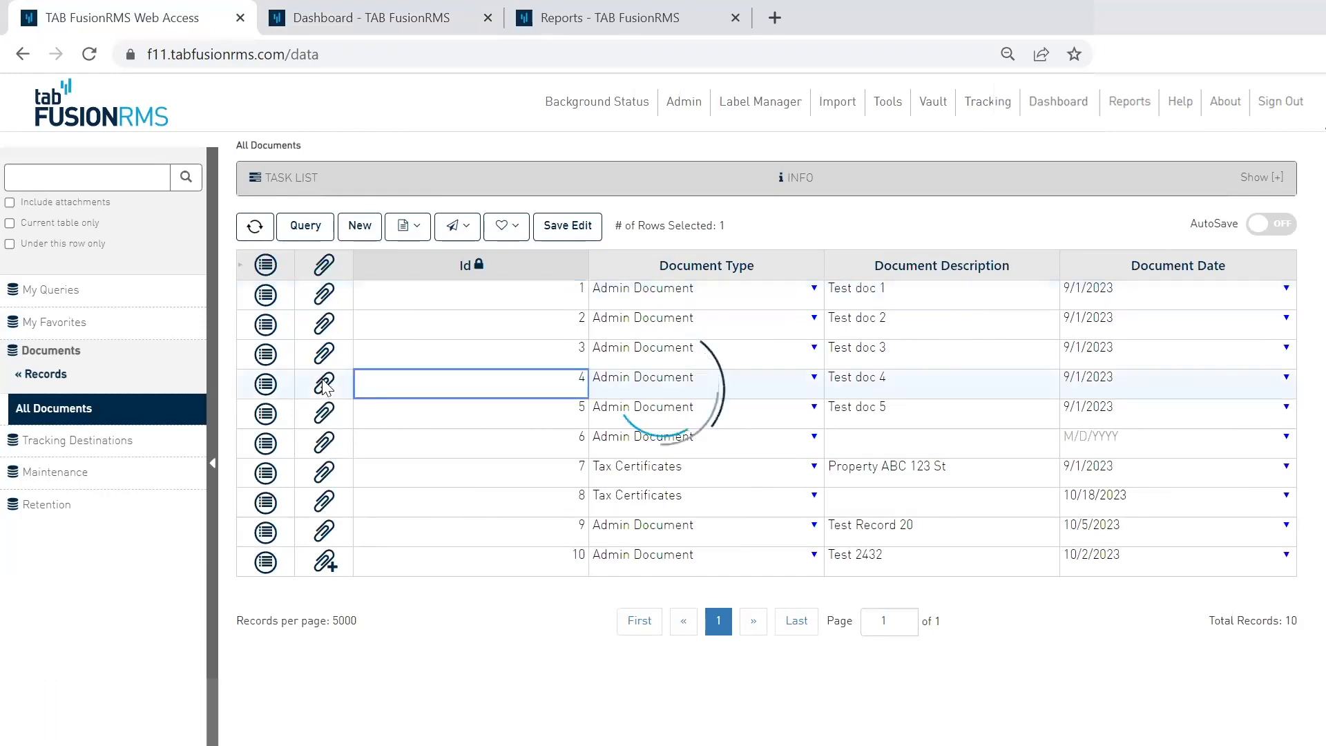
pyautogui.moveTo(523, 319)
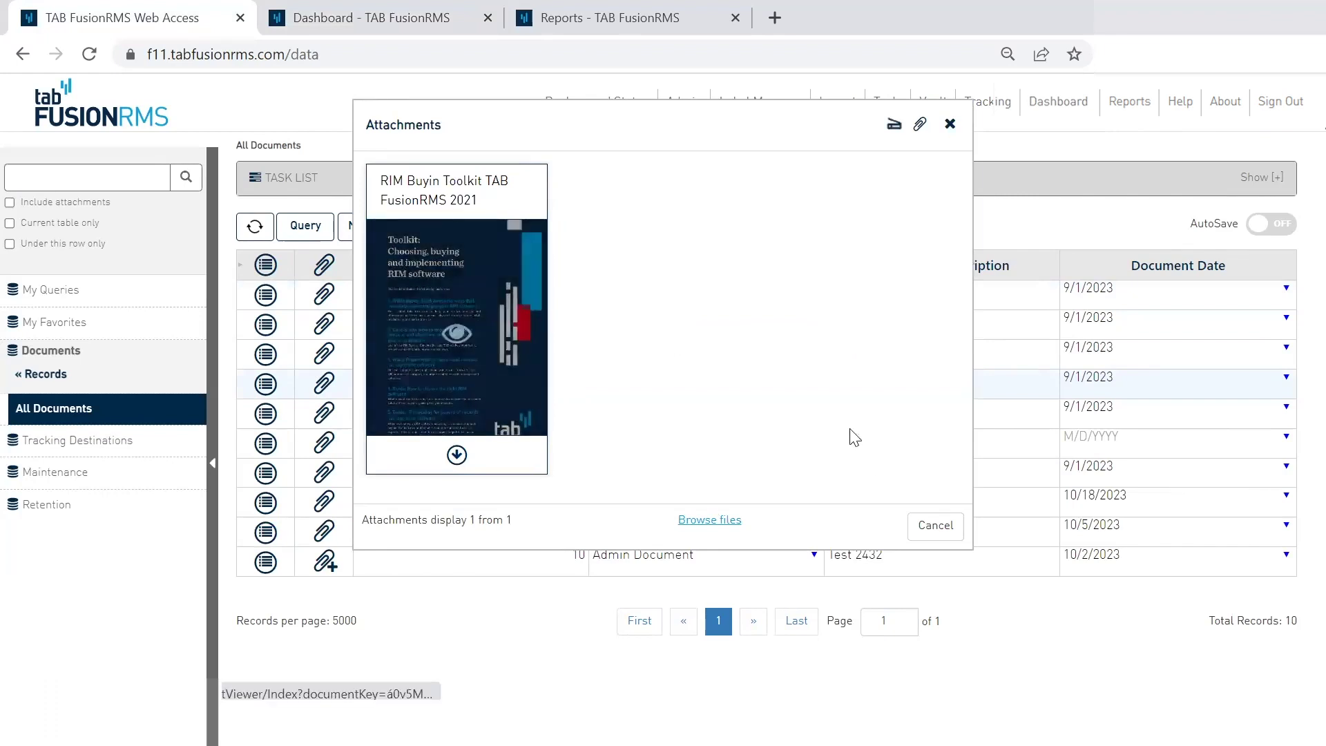
pyautogui.click(934, 526)
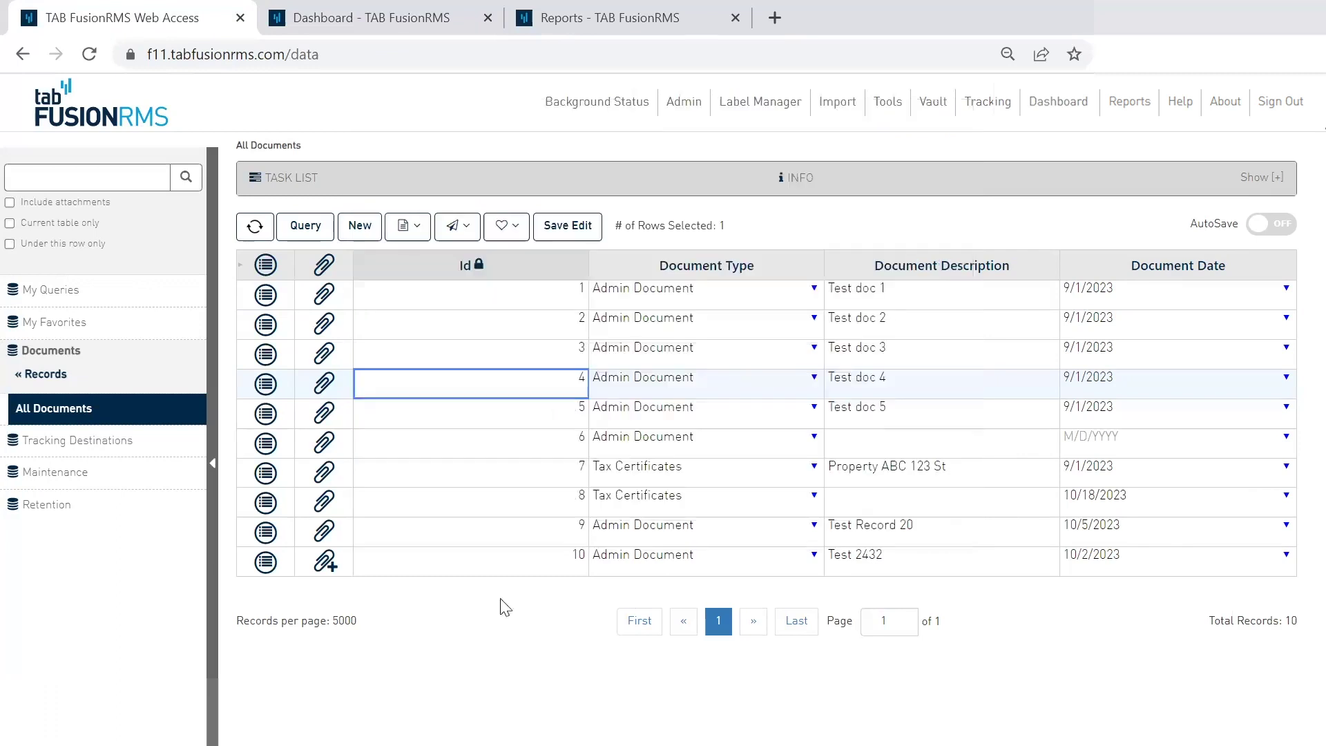
pyautogui.click(319, 565)
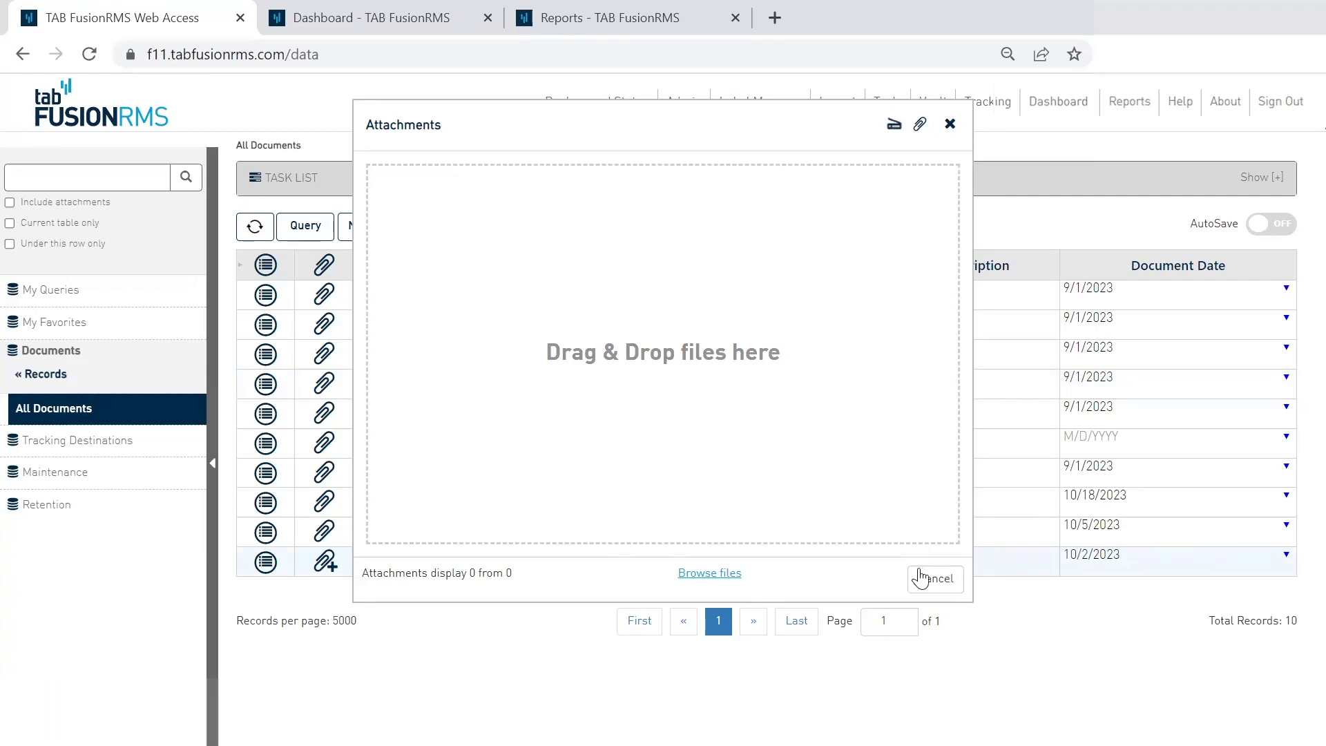
pyautogui.click(934, 579)
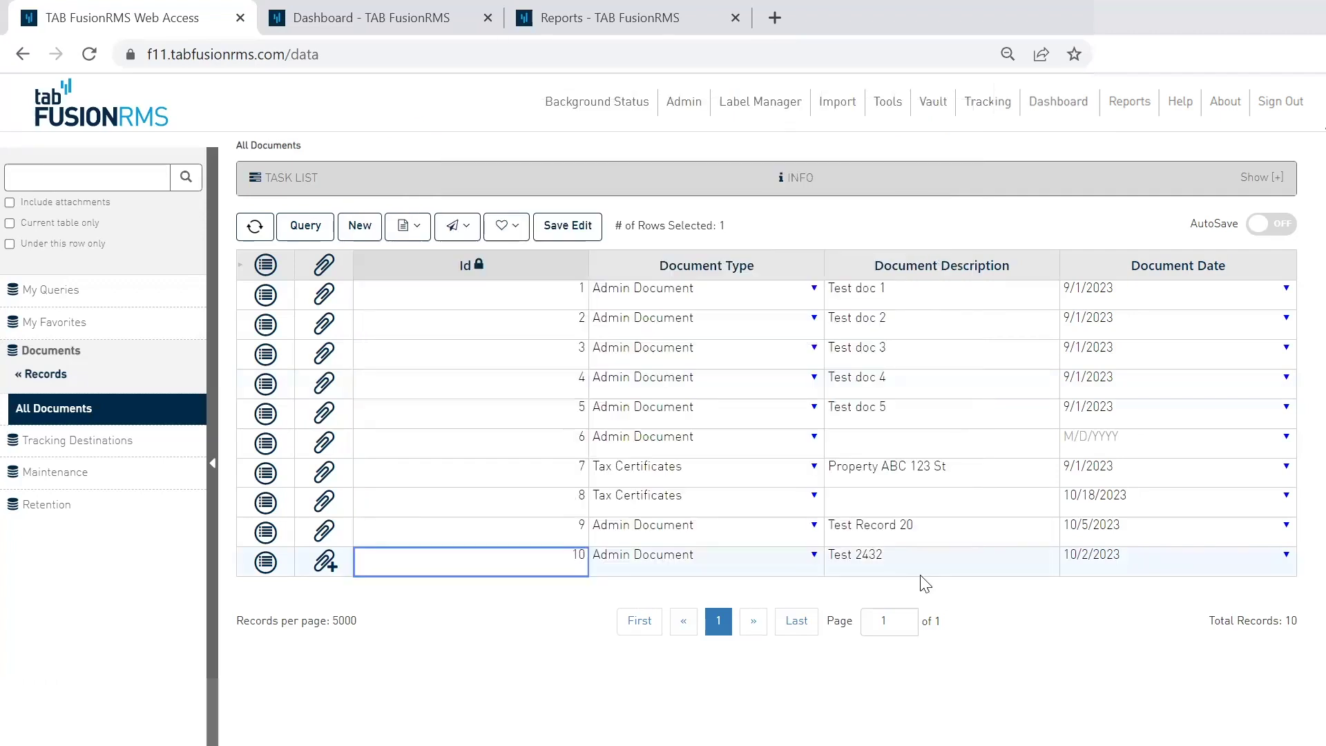
# Step: Add the RIM Buyin Toolkit PDF to the Vault and go back to the All Documents list
pyautogui.click(938, 104)
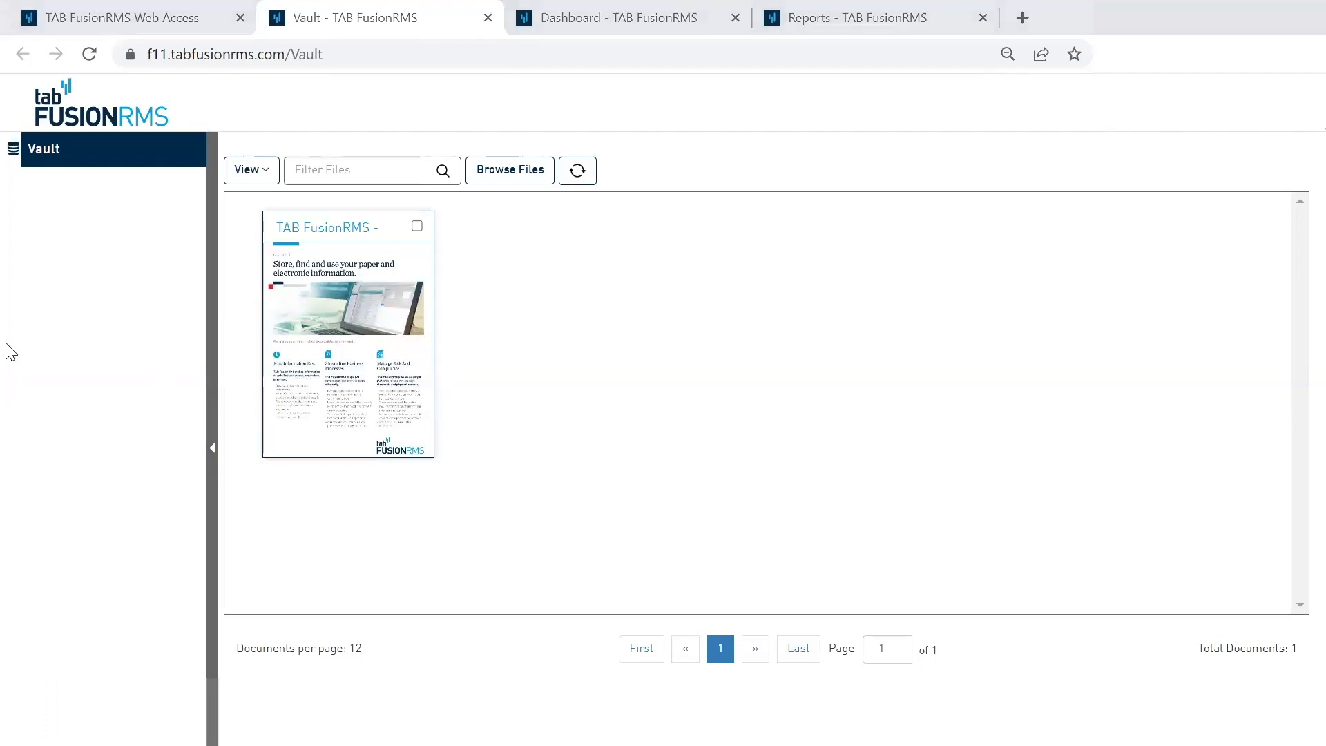
pyautogui.moveTo(9, 352); pyautogui.dragTo(647, 442)
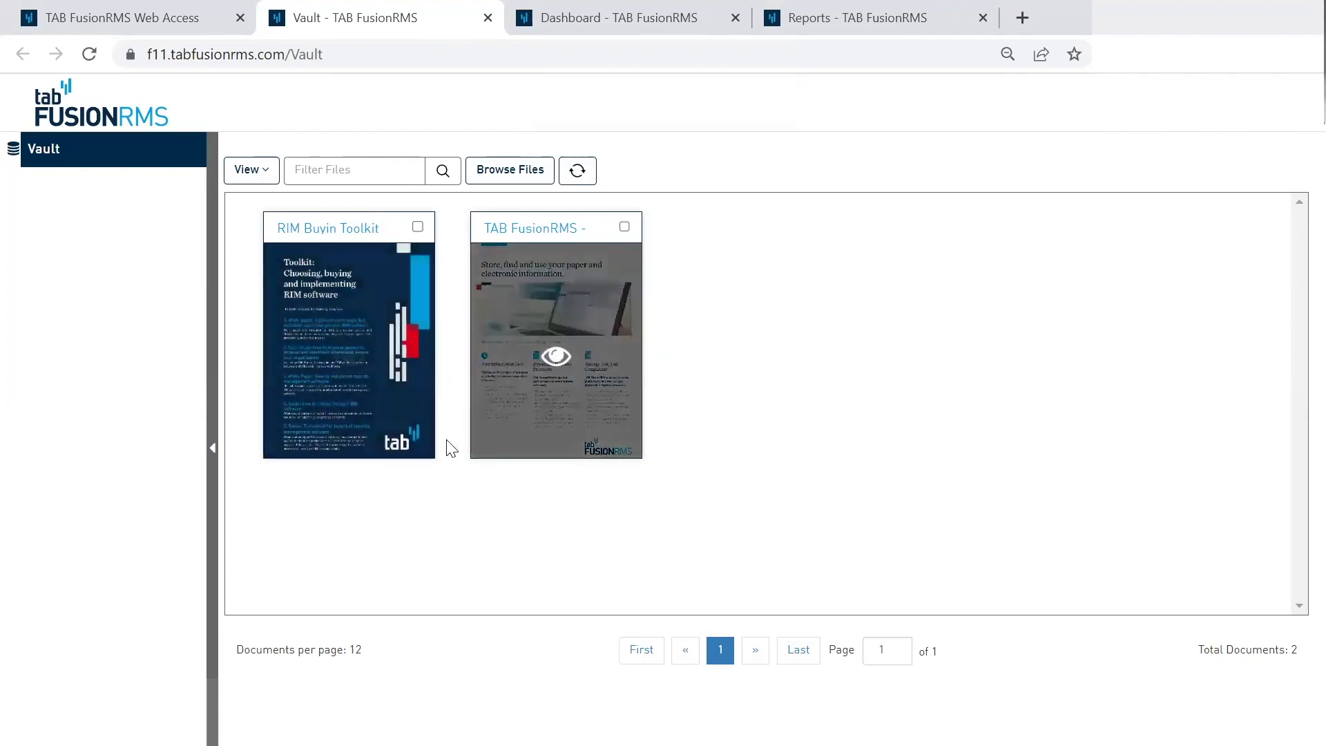
pyautogui.click(176, 19)
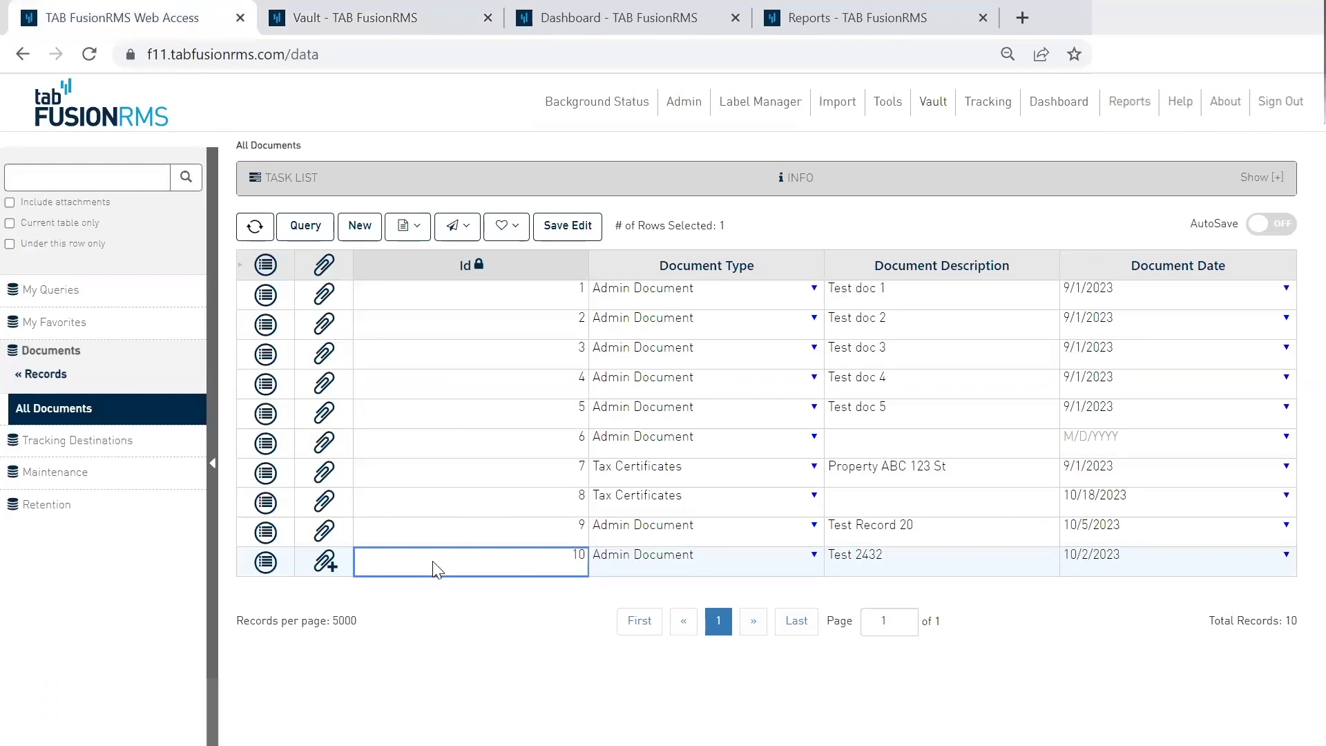
# Step: Attach RIM Buyin Toolkit from the Vault to record 10, Test 2432, and check its attachments
pyautogui.click(328, 565)
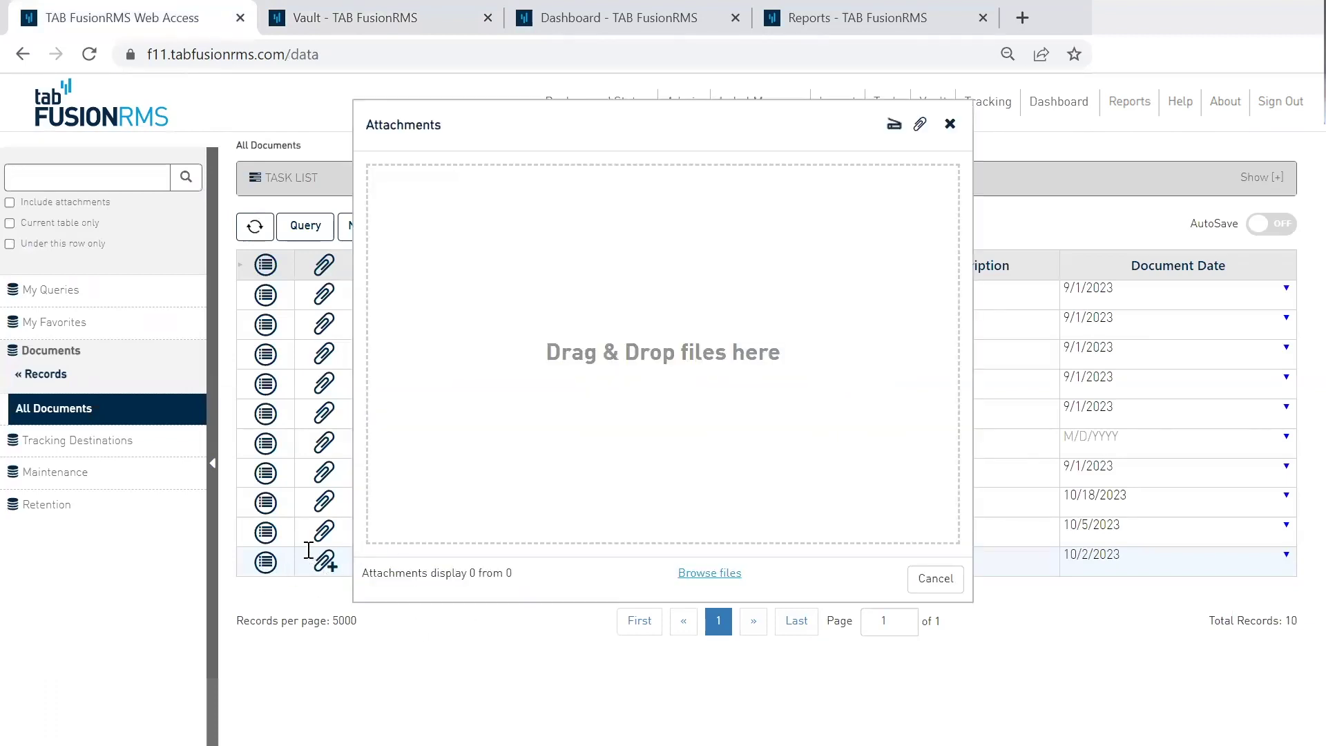
pyautogui.click(934, 579)
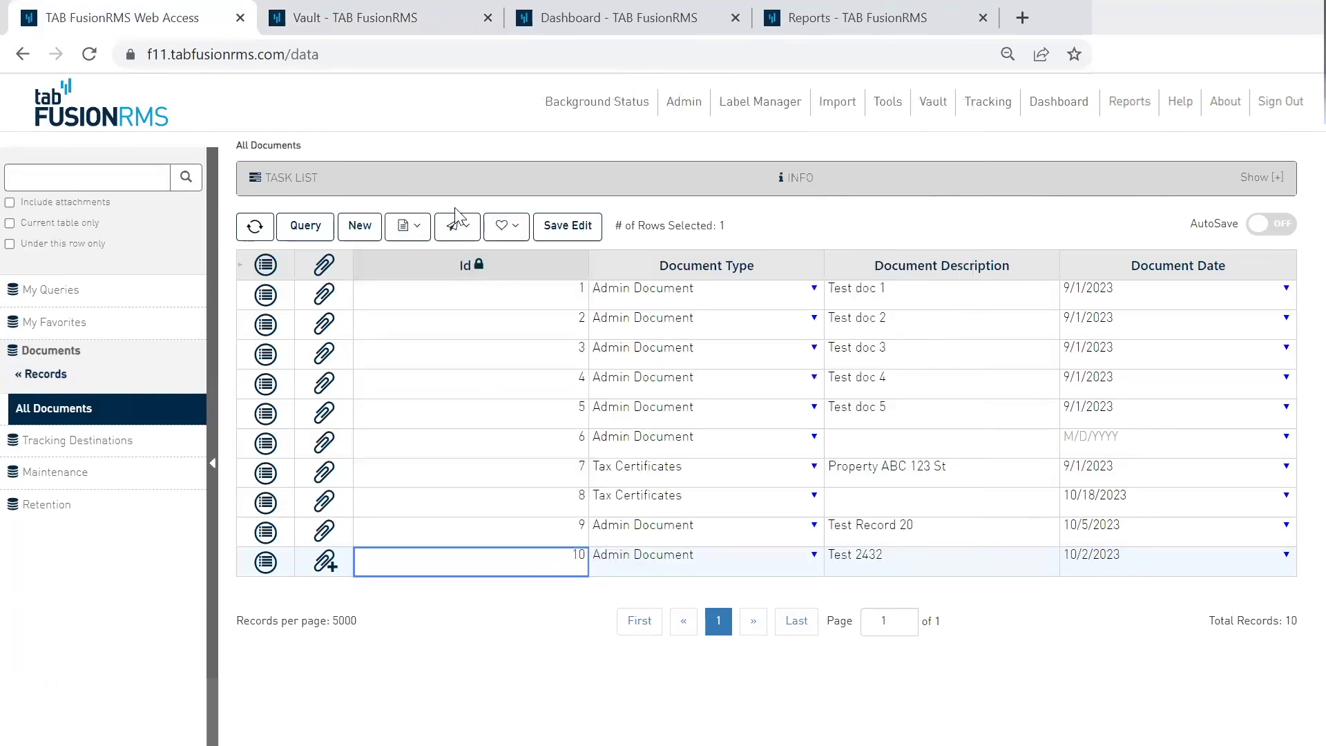
pyautogui.click(454, 230)
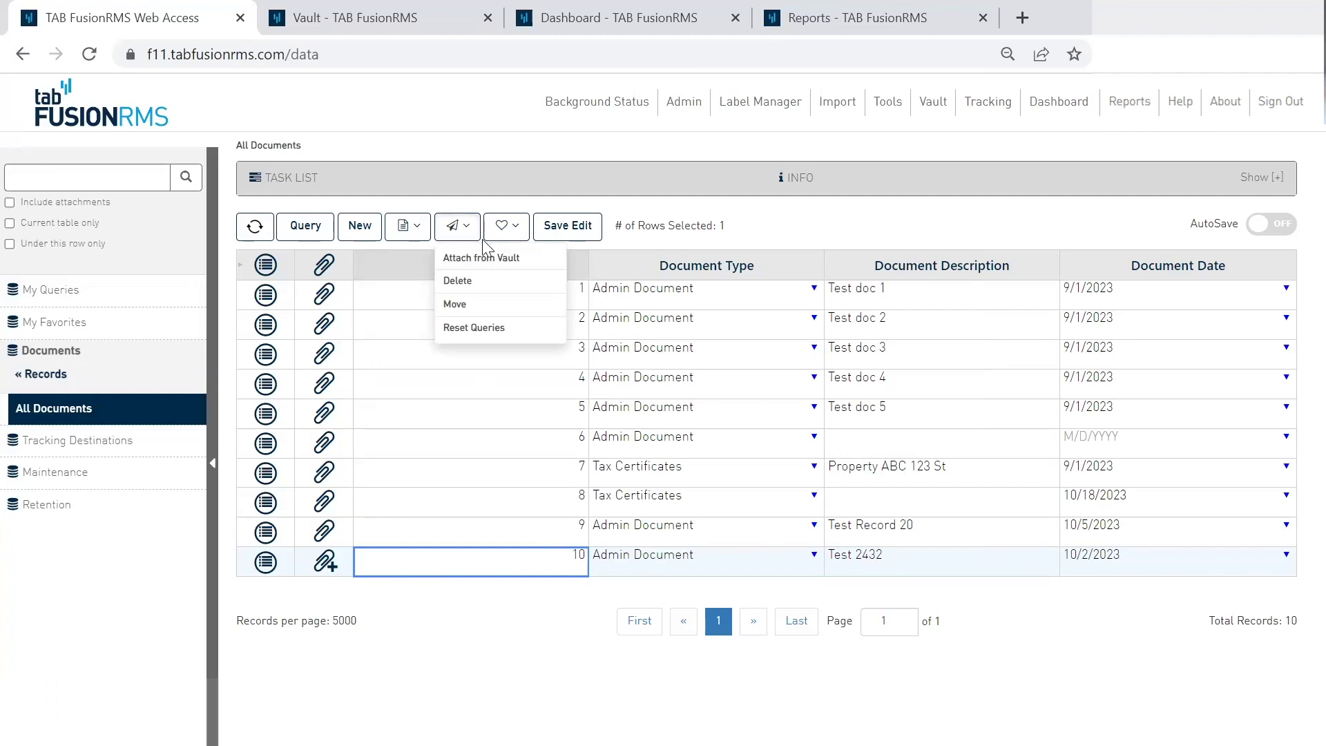
pyautogui.click(478, 261)
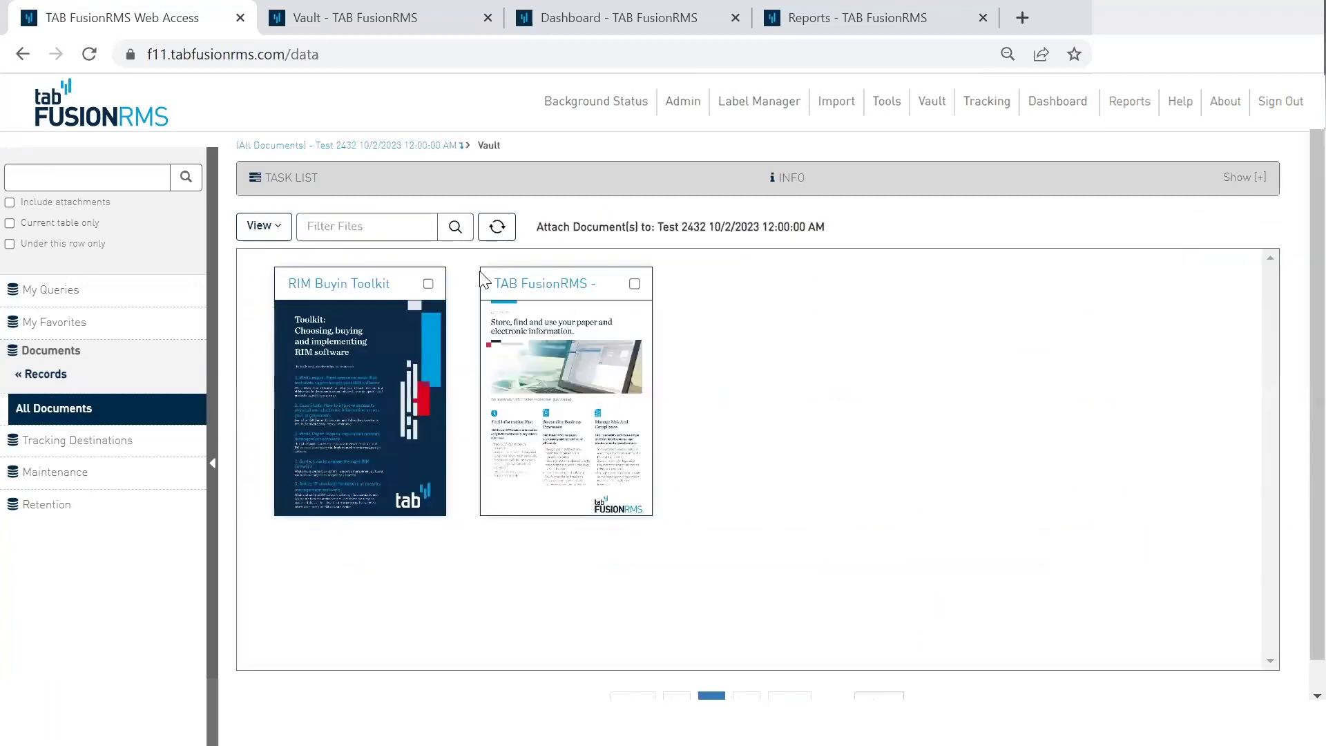
pyautogui.click(428, 284)
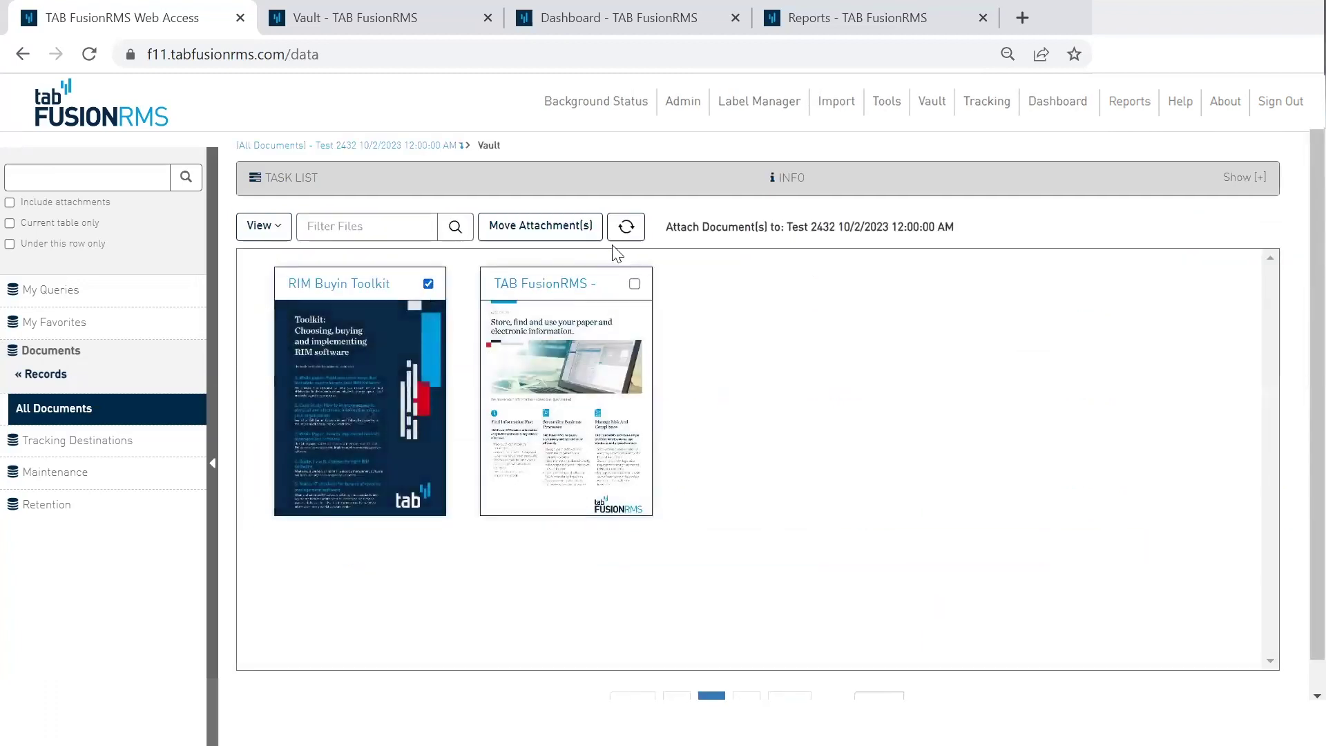
pyautogui.click(561, 233)
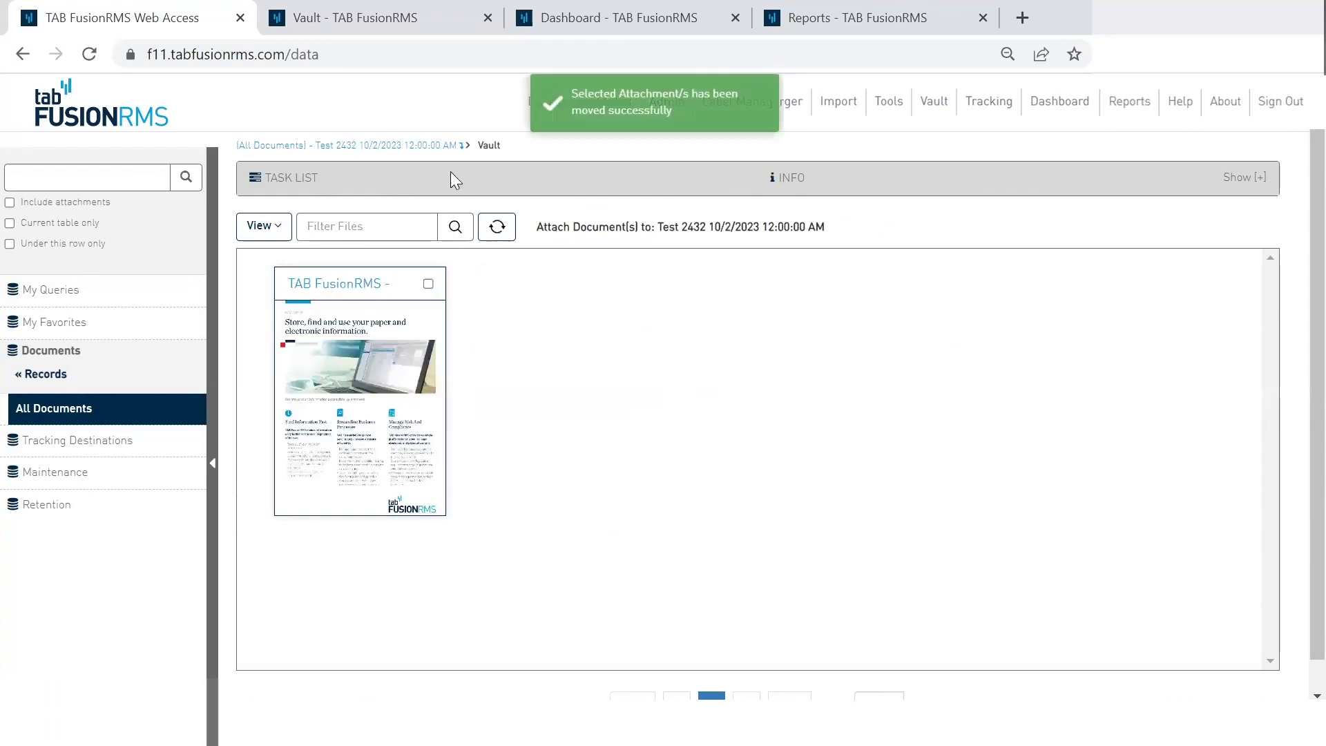
pyautogui.click(387, 145)
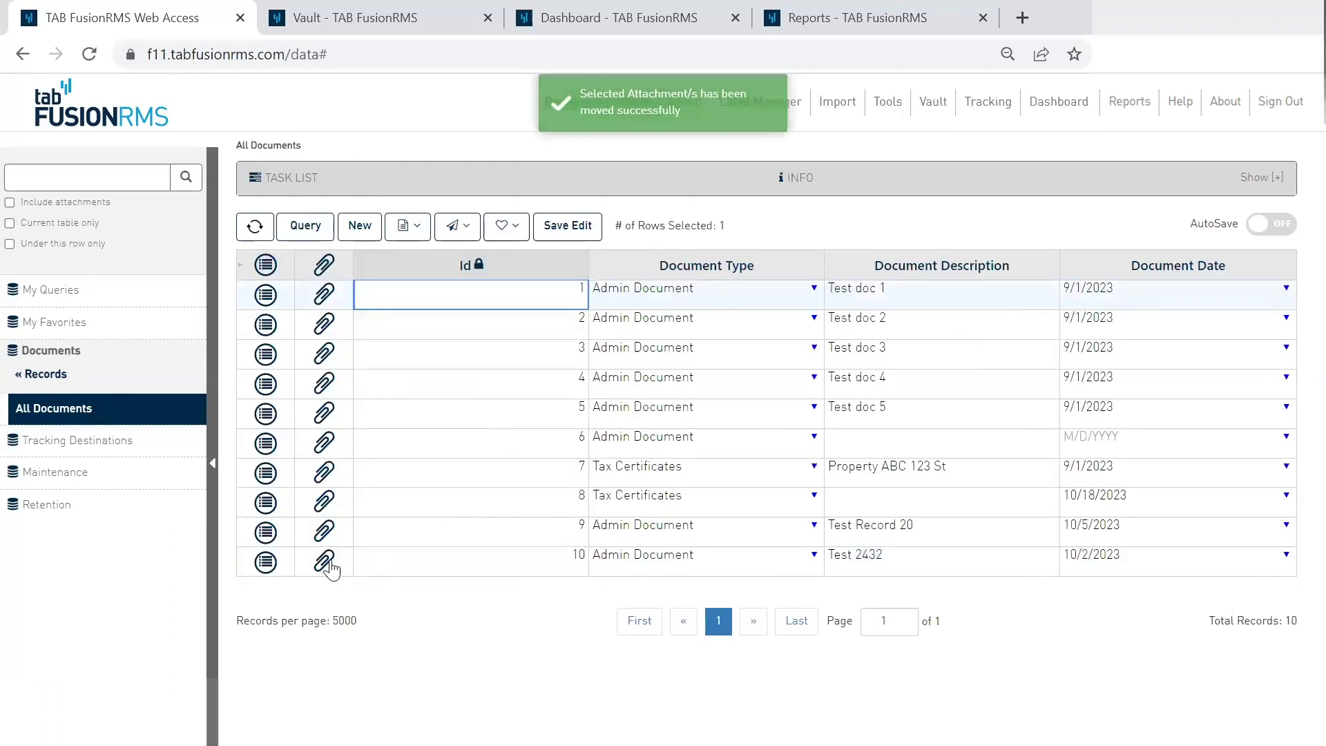
pyautogui.click(331, 566)
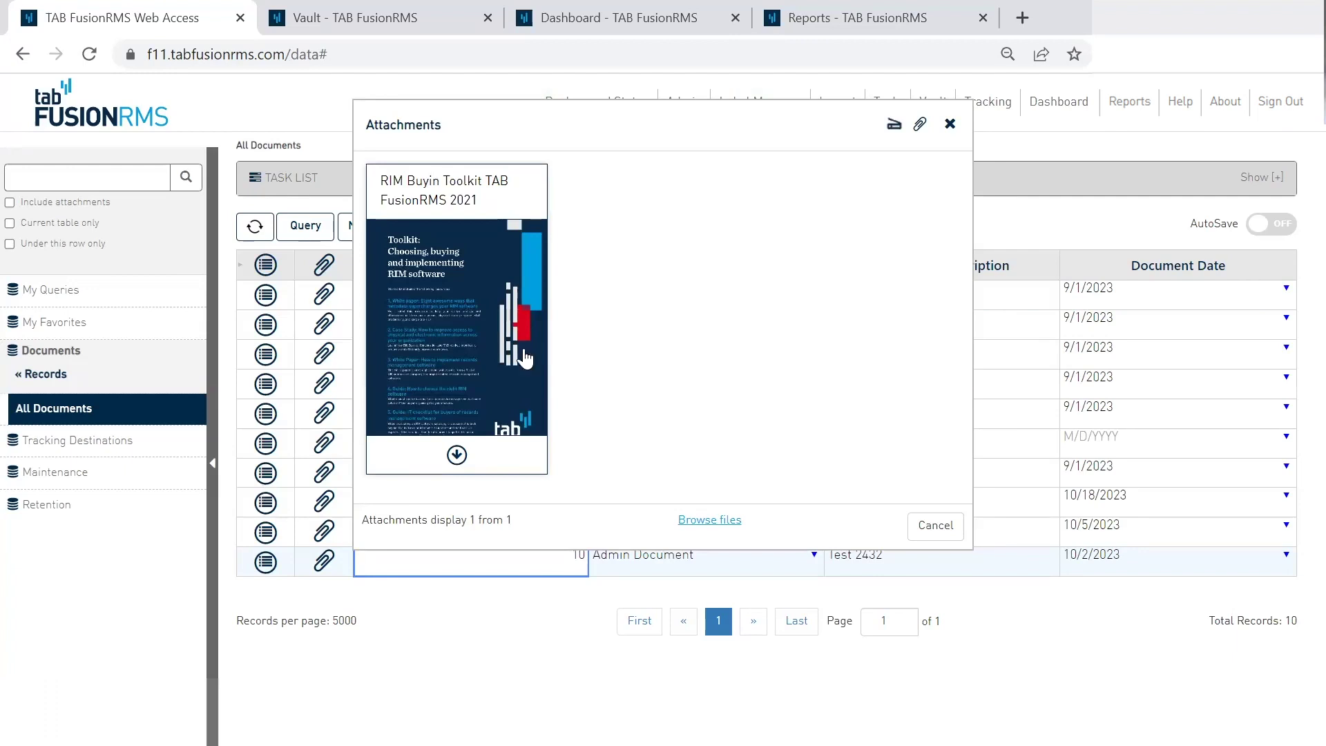
# Step: Preview page 1 of record 10's RIM Buyin Toolkit, then close the Attachments window
pyautogui.moveTo(474, 353)
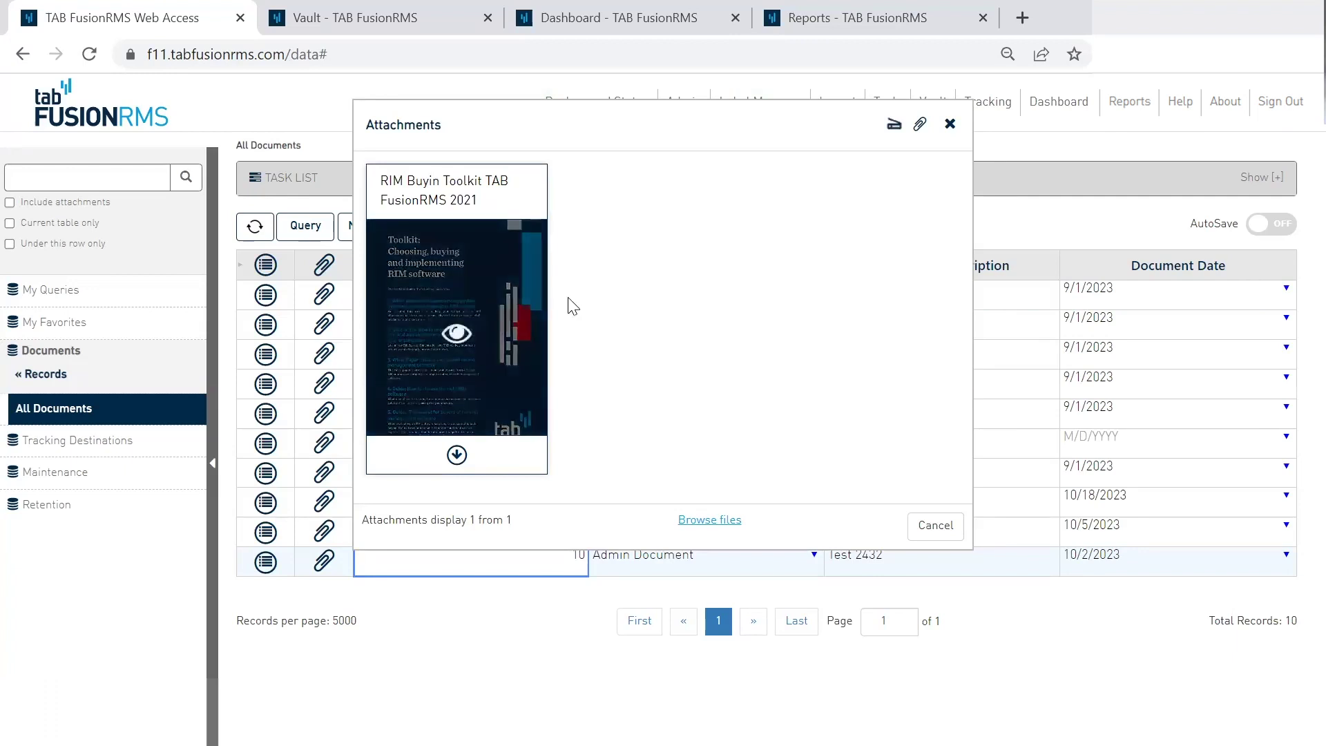
pyautogui.click(473, 347)
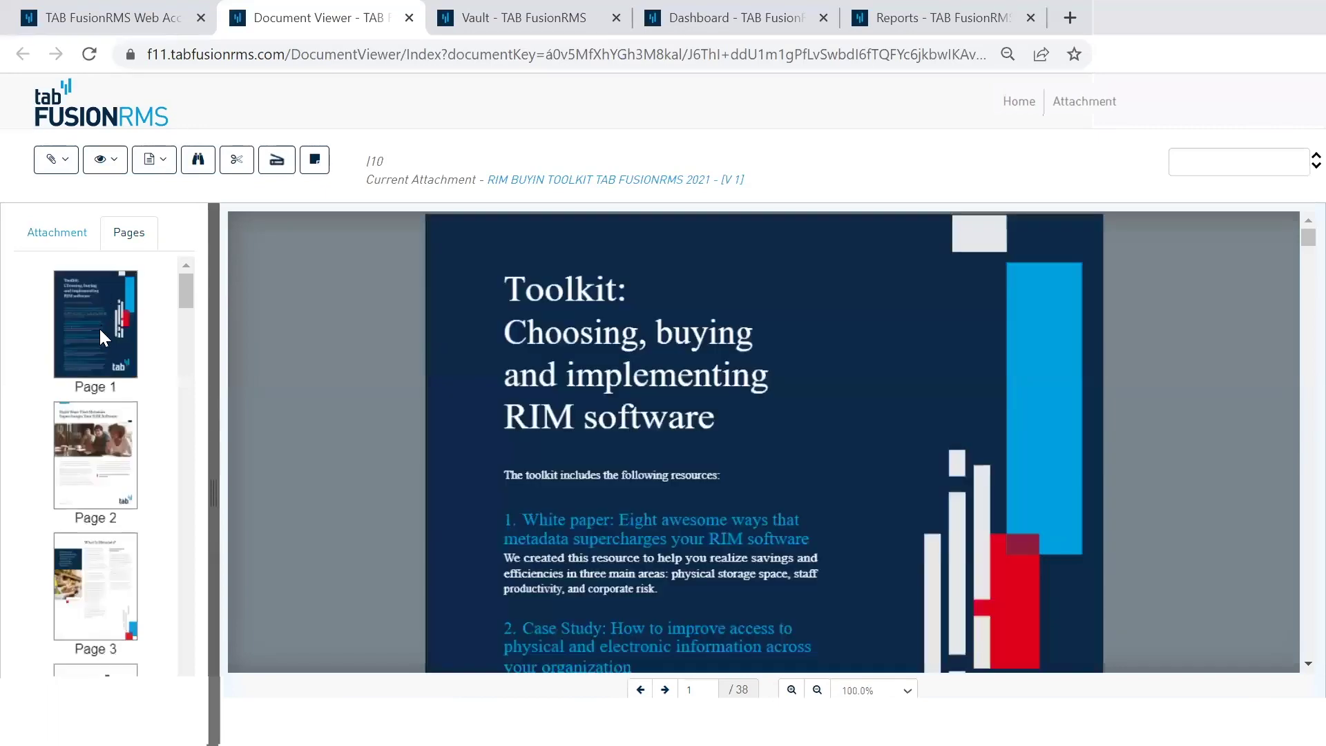
pyautogui.click(98, 332)
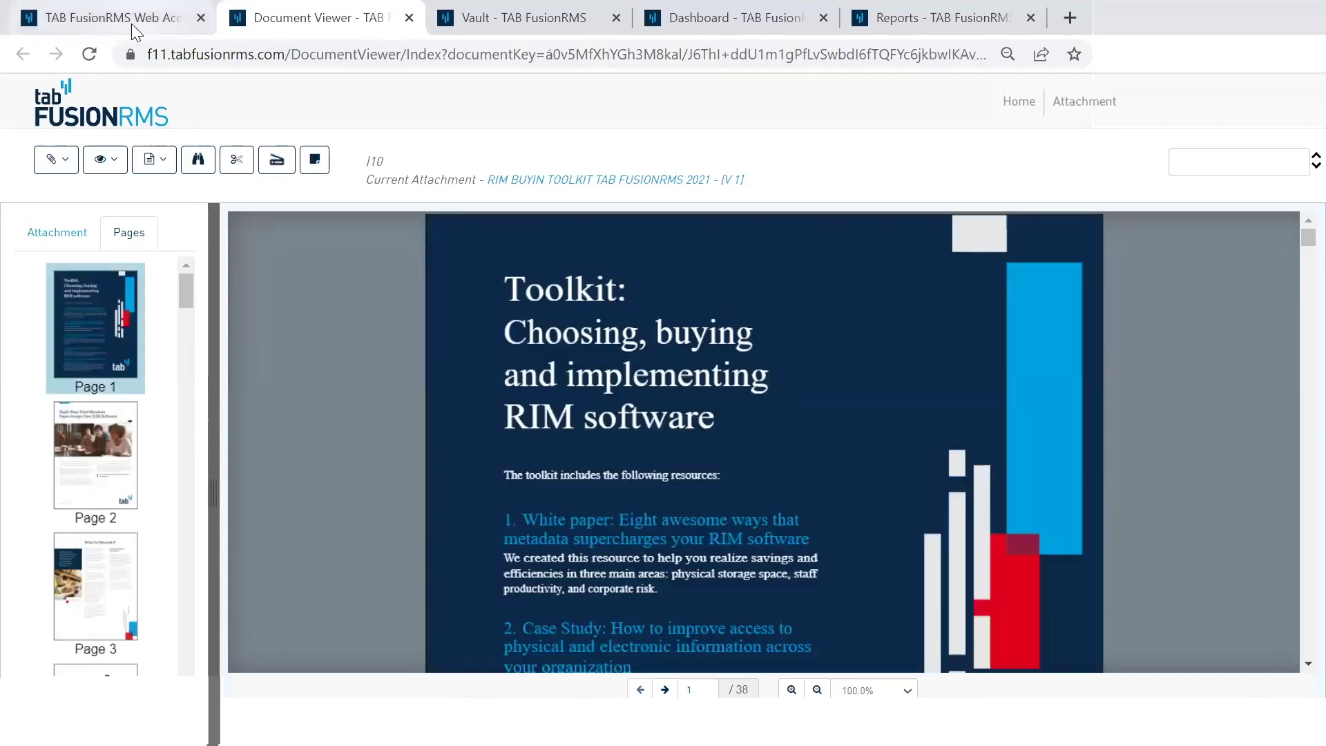
pyautogui.moveTo(132, 27)
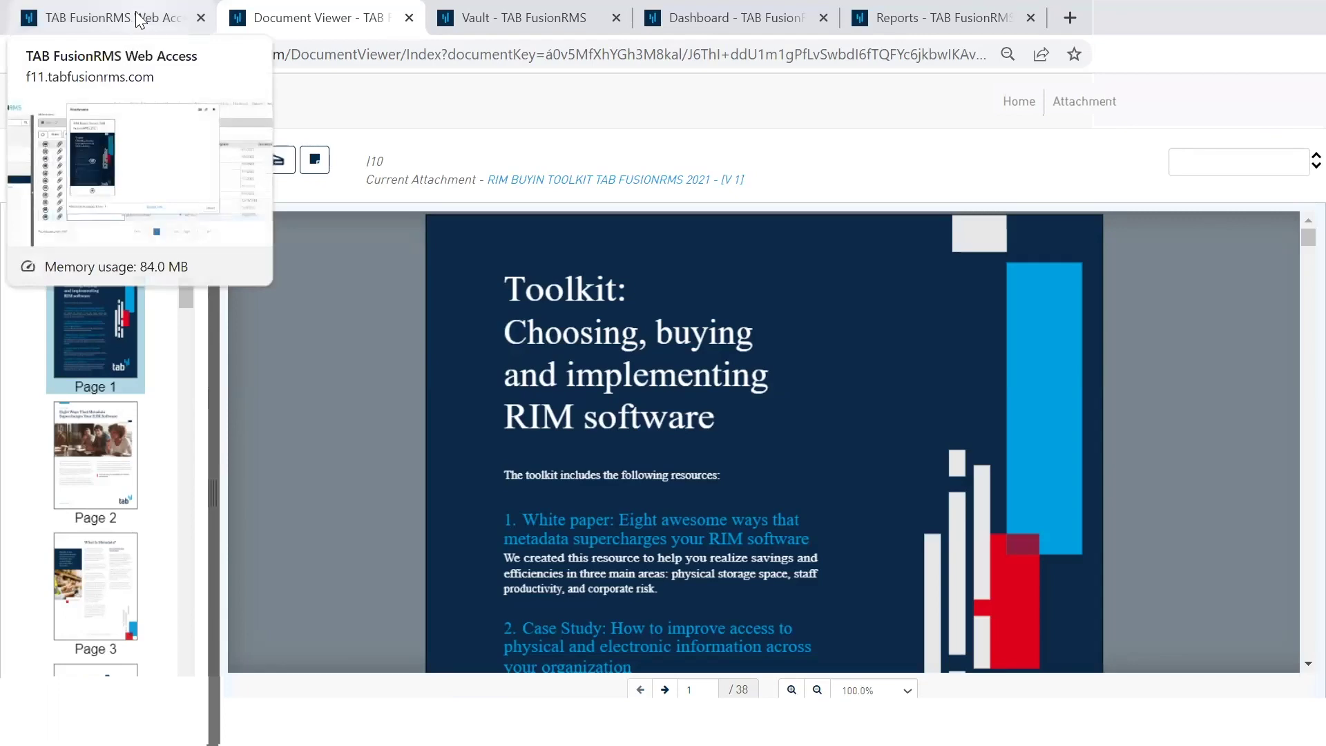
pyautogui.click(139, 20)
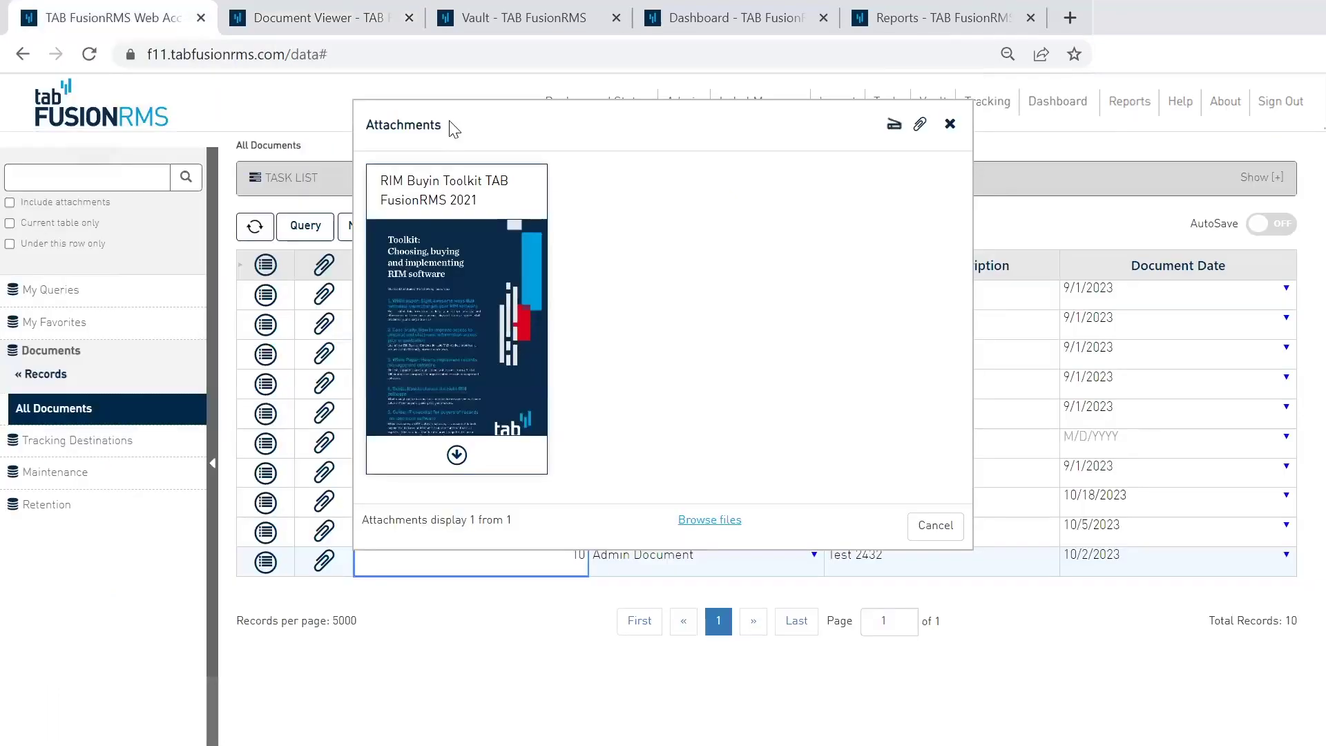
pyautogui.click(950, 125)
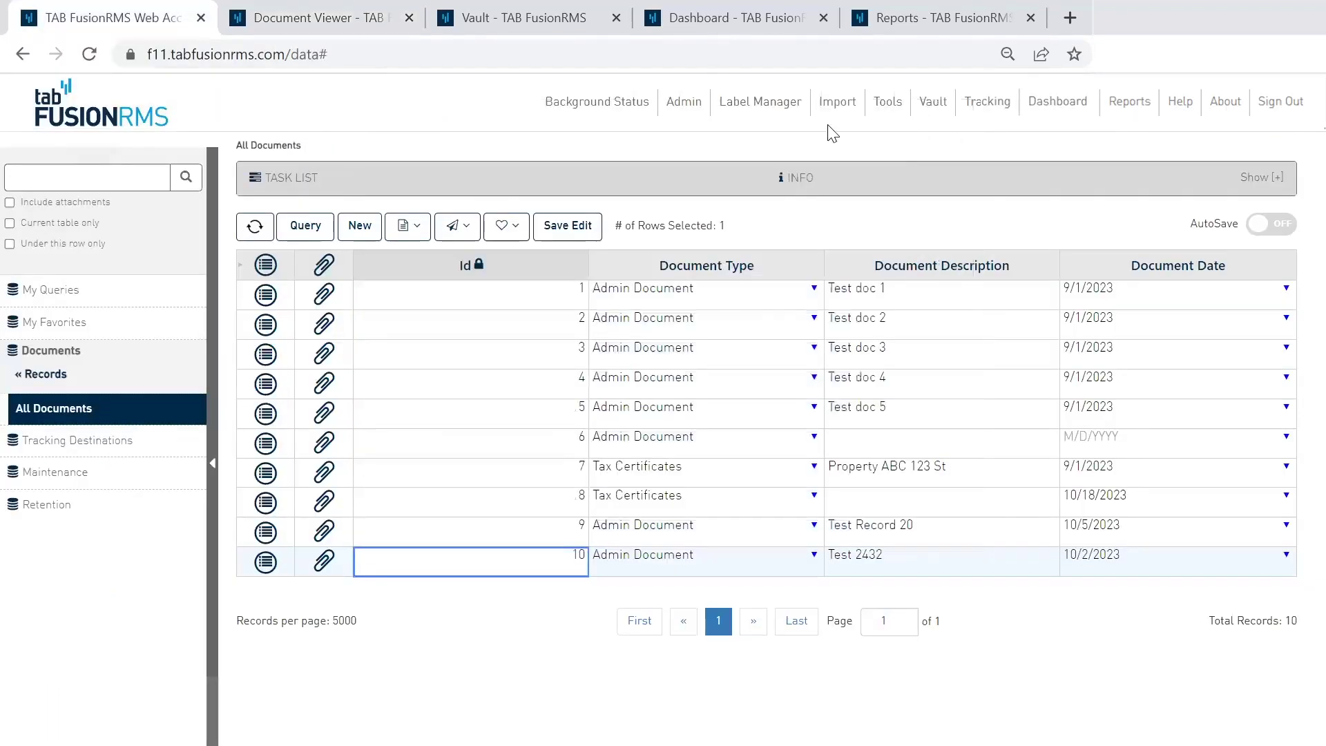
# Step: Show the AzureAD tab of Admin Security Configuration, listing administrator, Editor, Guest and Manager
pyautogui.click(682, 104)
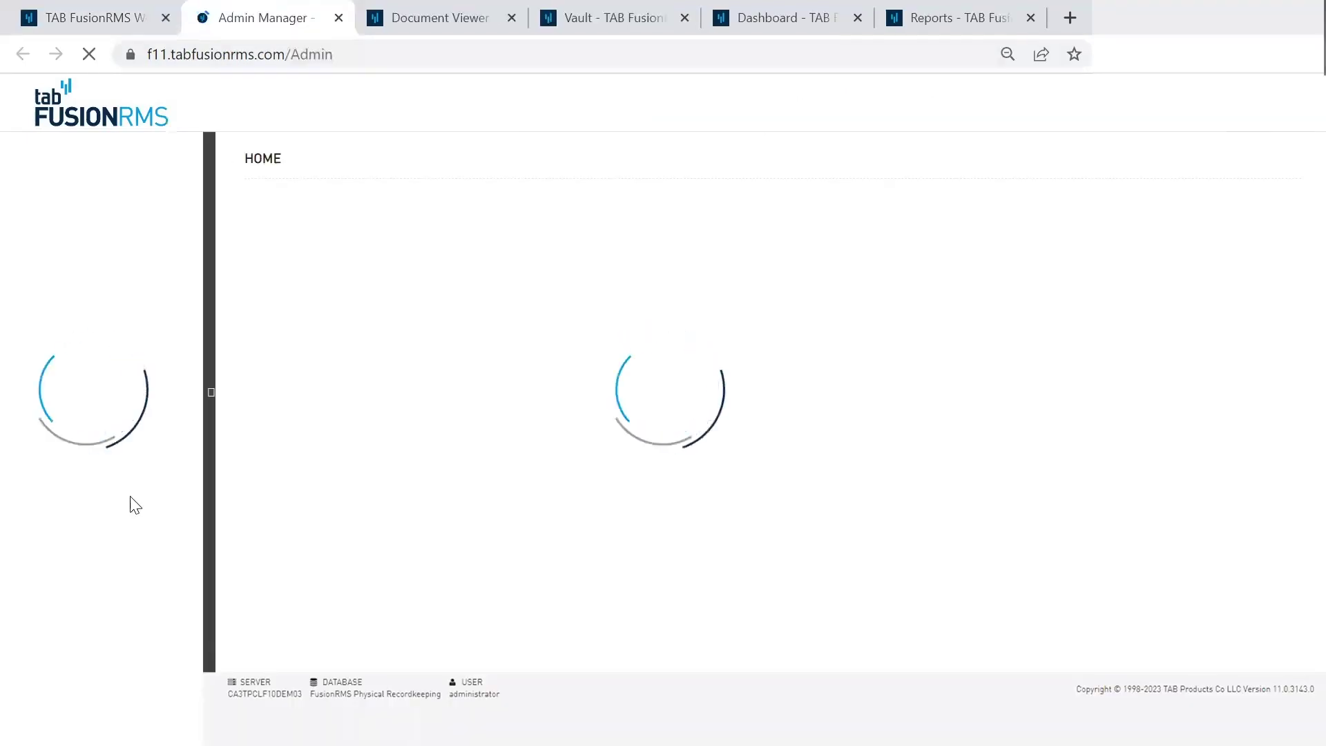
pyautogui.click(41, 372)
pyautogui.click(73, 426)
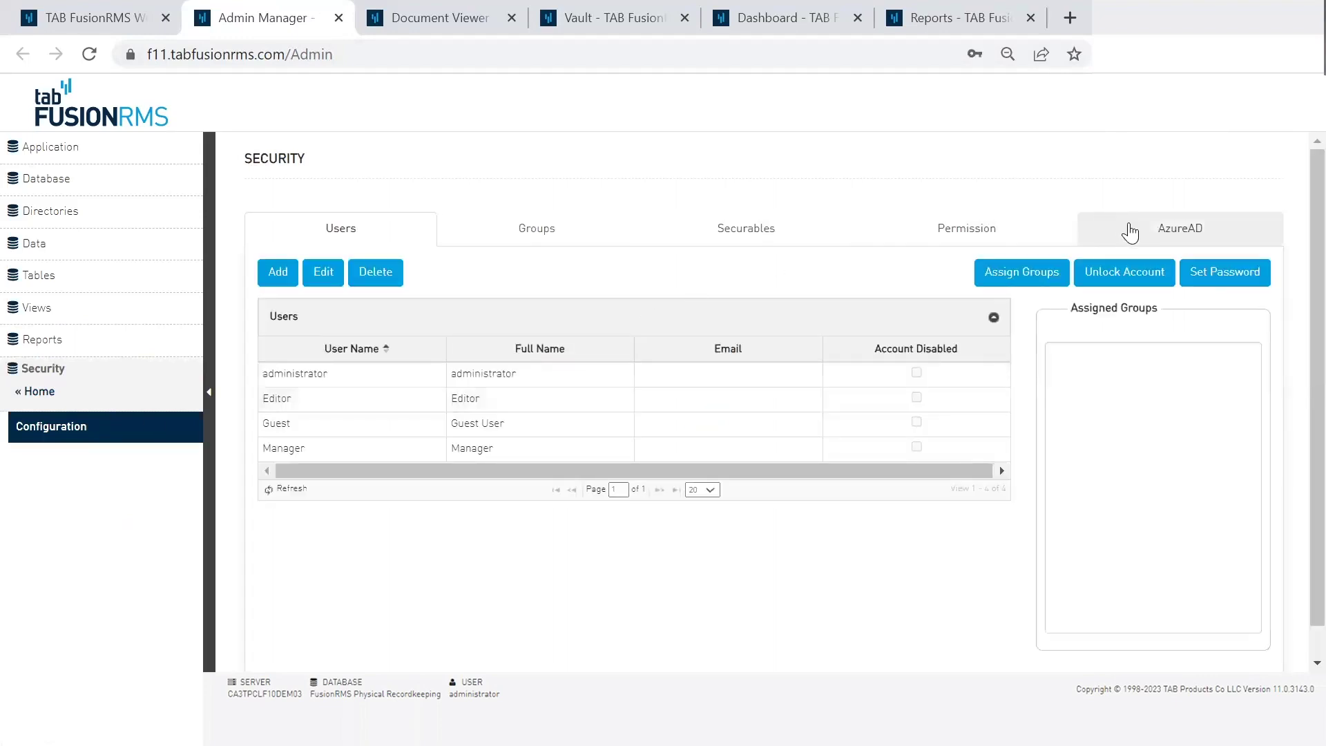
pyautogui.click(1171, 242)
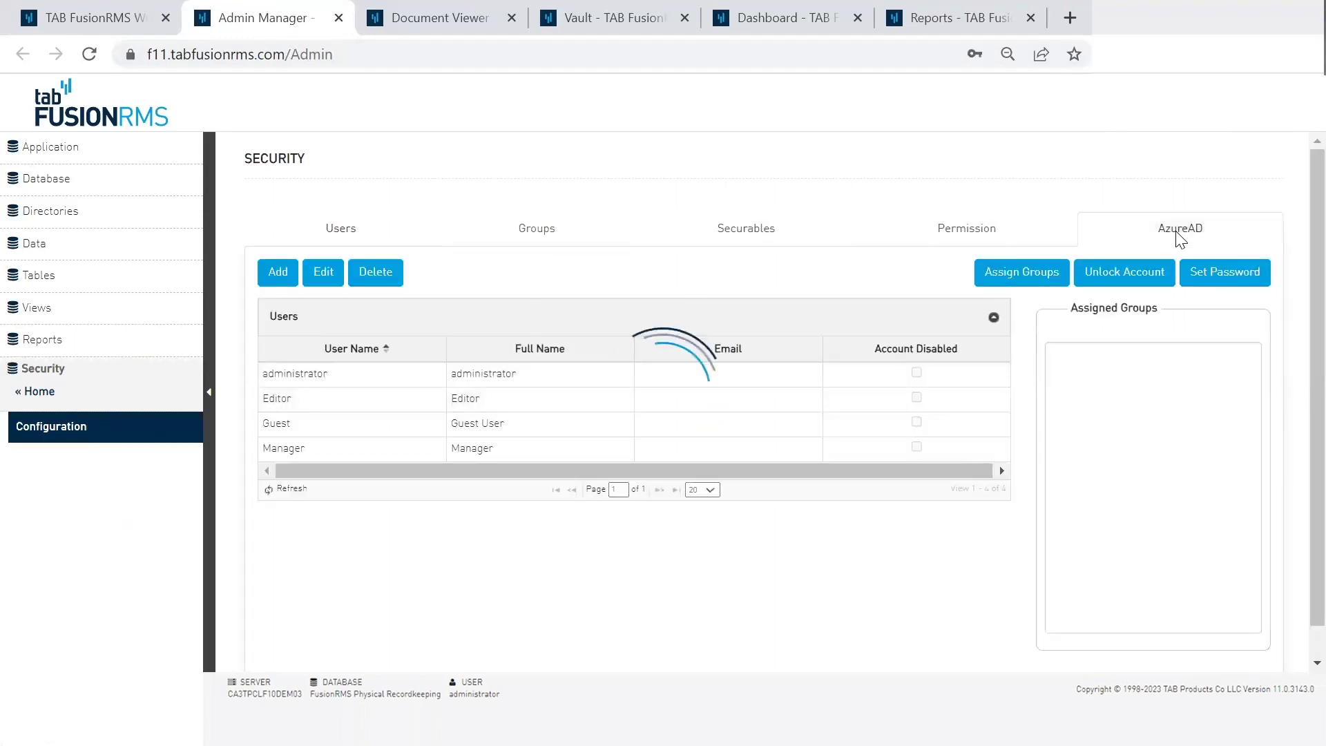